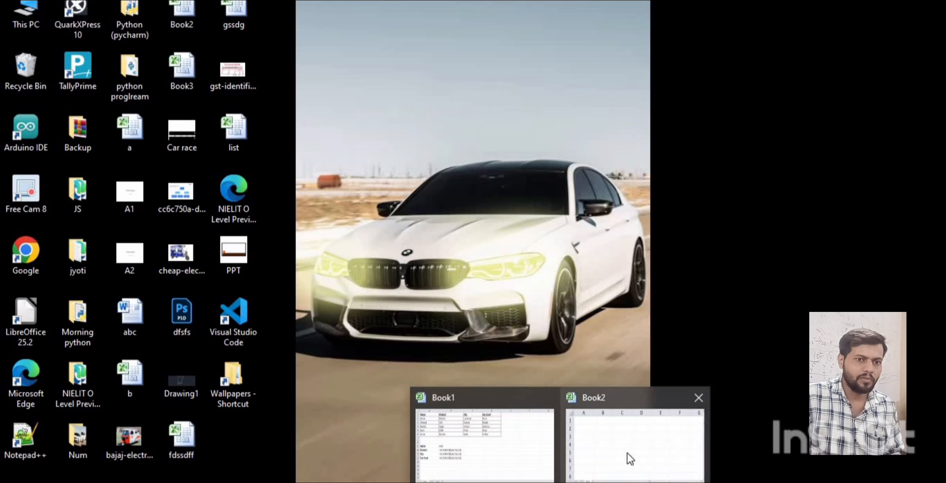
# Step: Switch to the Excel workbook Book2 and enter "Laptop" in cell B3 of Sheet3
pyautogui.click(629, 460)
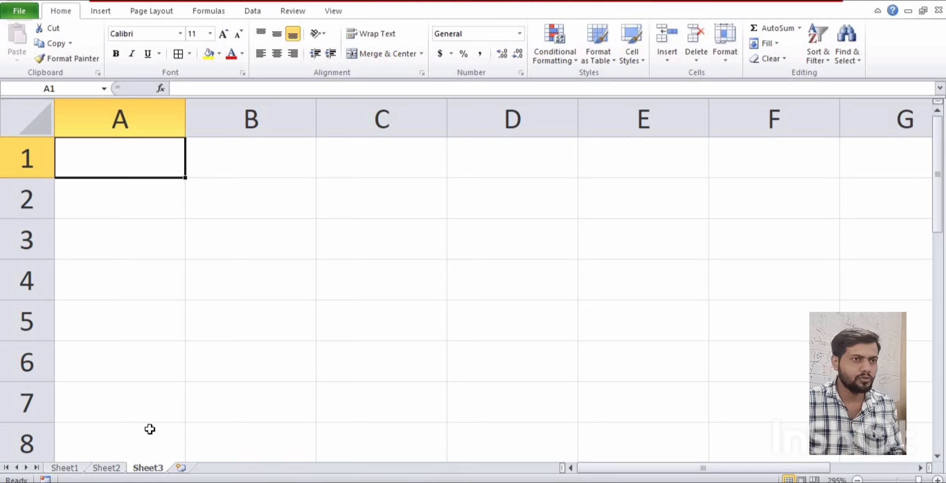
pyautogui.press('Down')
pyautogui.press('Down')
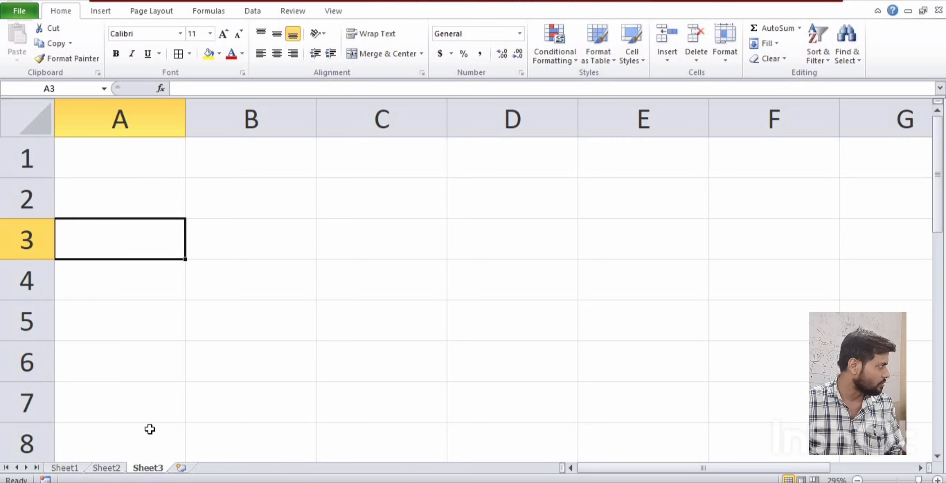
pyautogui.press('Up')
pyautogui.press('Right')
pyautogui.press('Down')
pyautogui.press('Down')
pyautogui.press('Up')
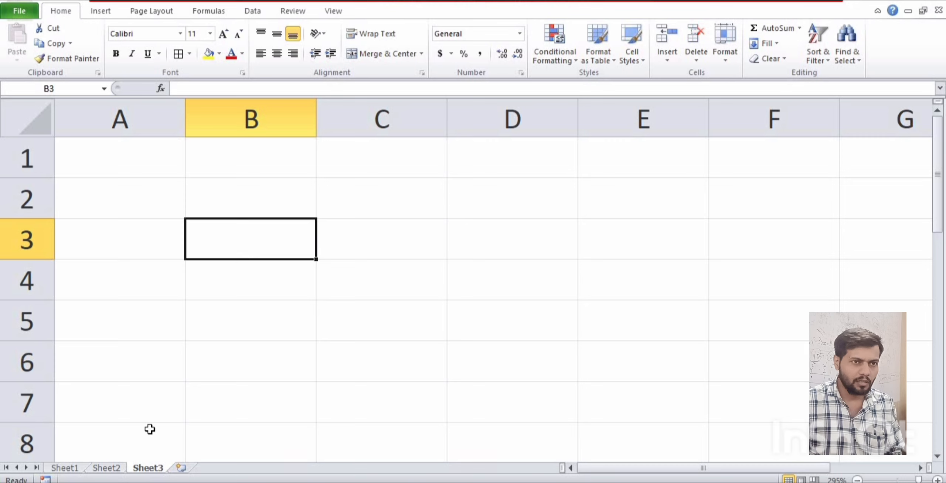
pyautogui.write('Laptop')
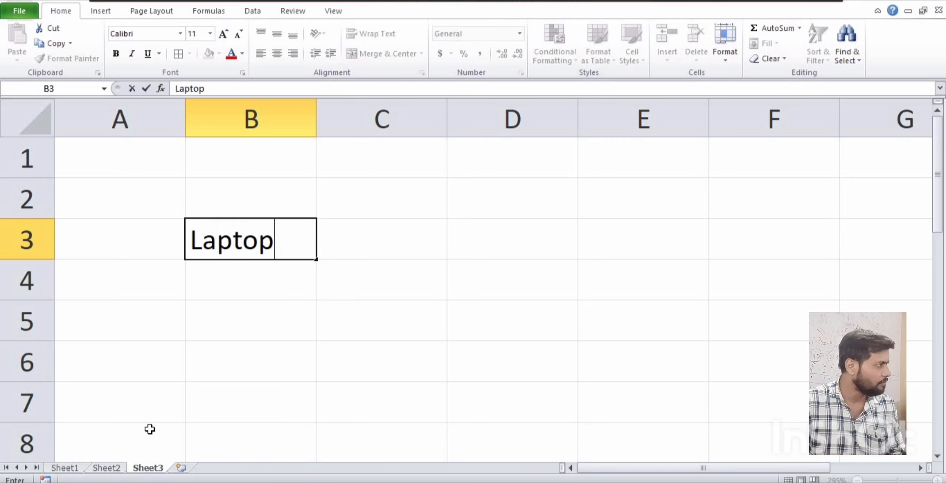
pyautogui.press('Return')
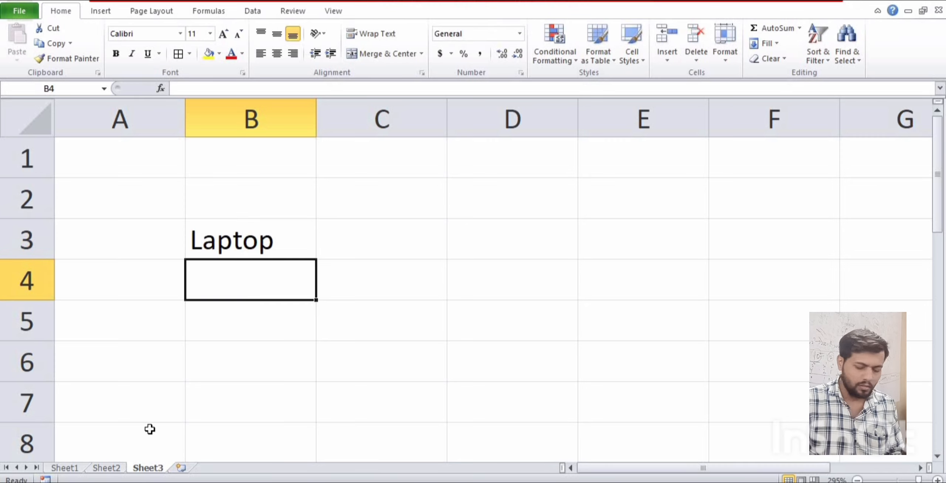
# Step: Format cell B3 with a yellow fill and red, bold, italic, underlined text
pyautogui.click(235, 222)
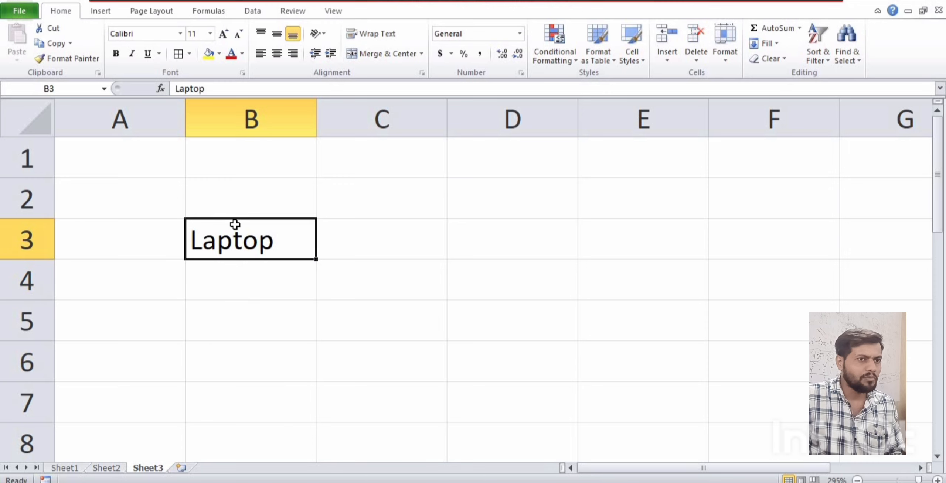
pyautogui.click(211, 56)
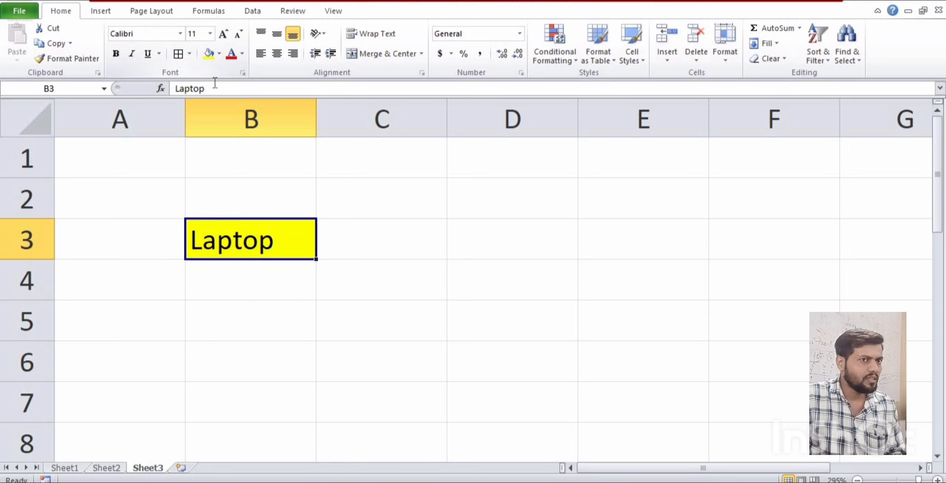
pyautogui.click(231, 54)
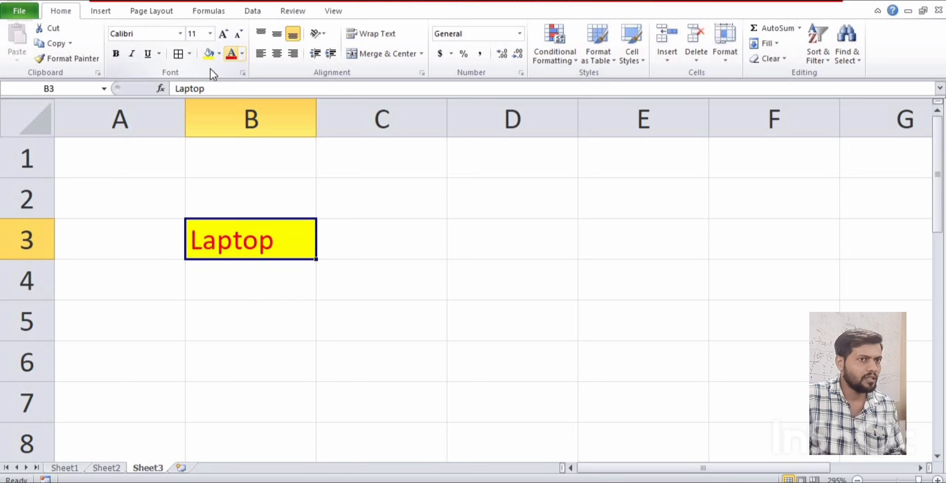
pyautogui.click(115, 54)
pyautogui.click(132, 54)
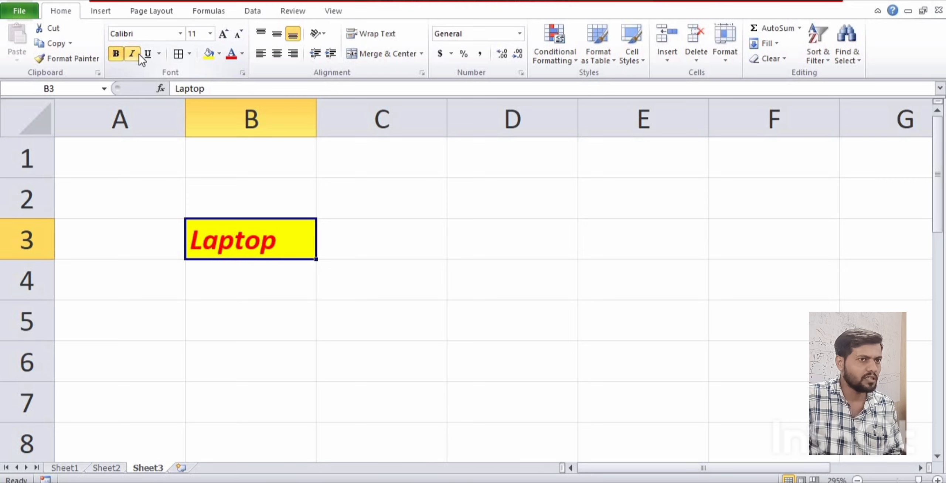
pyautogui.click(147, 54)
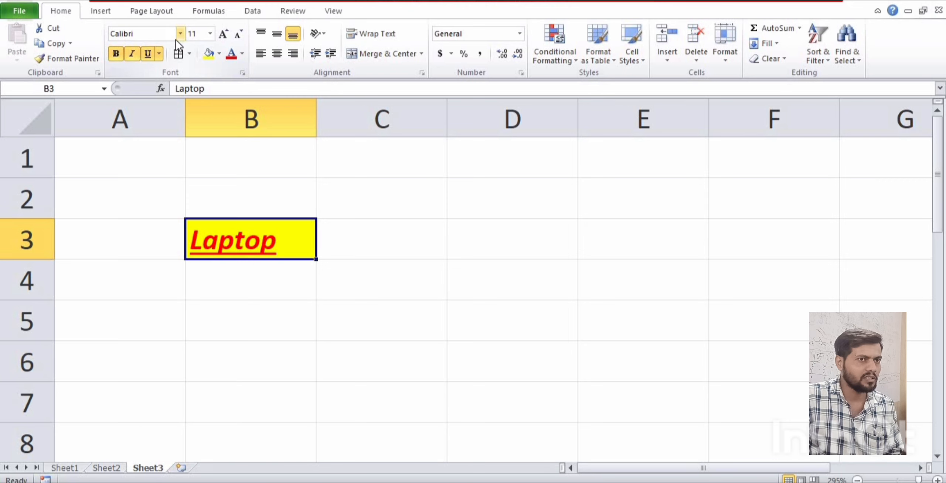
# Step: Set cell B3's font to Algerian at size 12 and autofit column B to its content
pyautogui.click(180, 34)
pyautogui.click(152, 161)
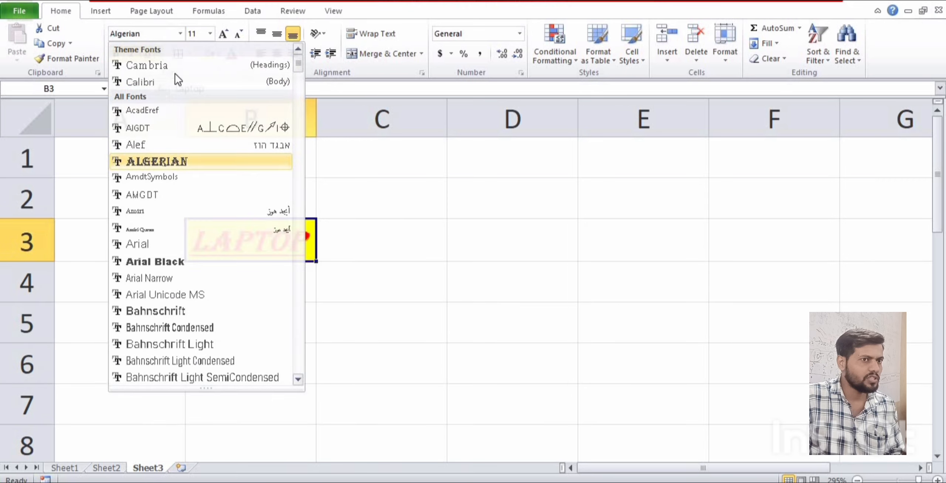
pyautogui.click(223, 35)
pyautogui.click(209, 34)
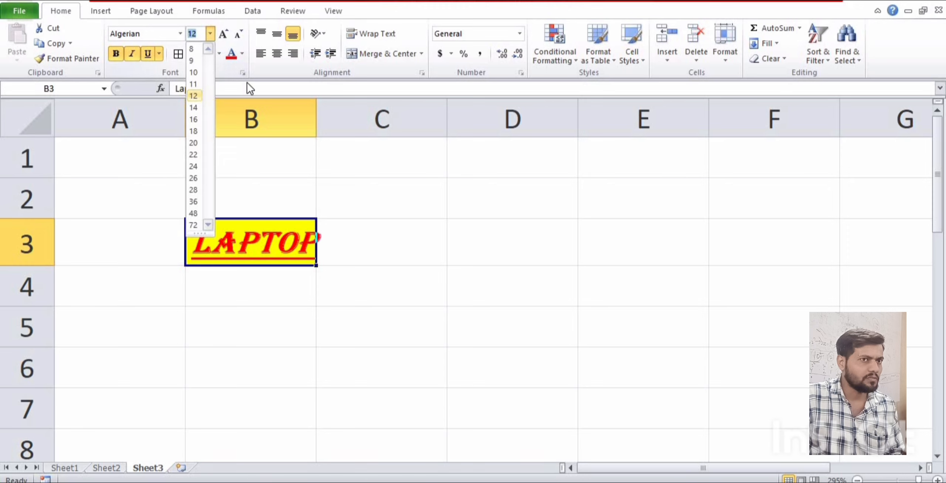
pyautogui.click(391, 211)
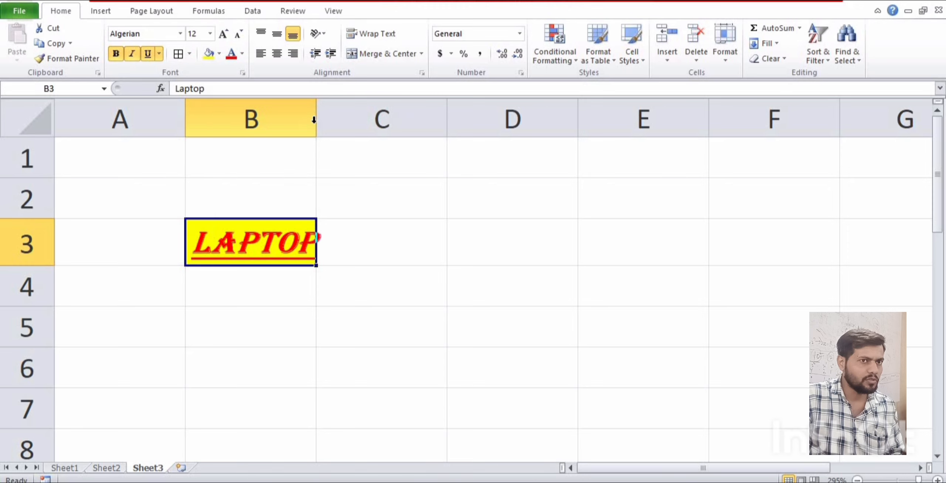
pyautogui.doubleClick(317, 122)
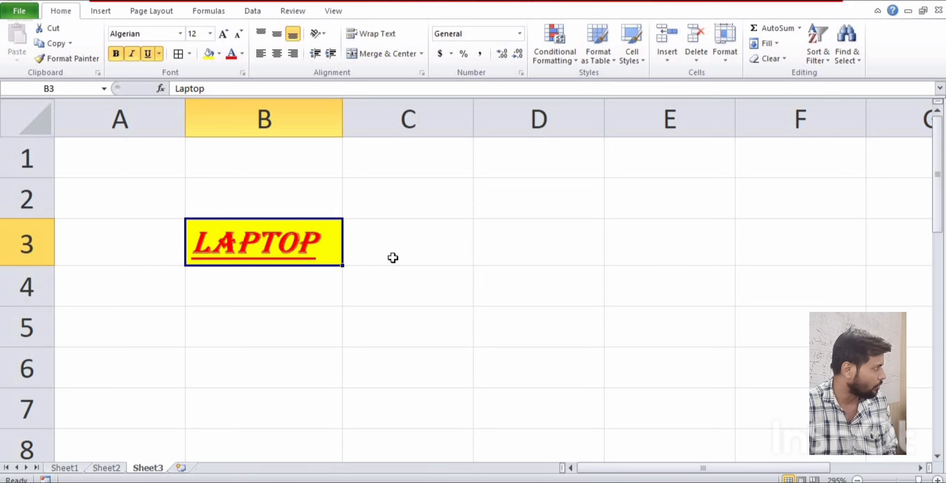
# Step: Insert a new blank worksheet after Sheet3
pyautogui.click(181, 468)
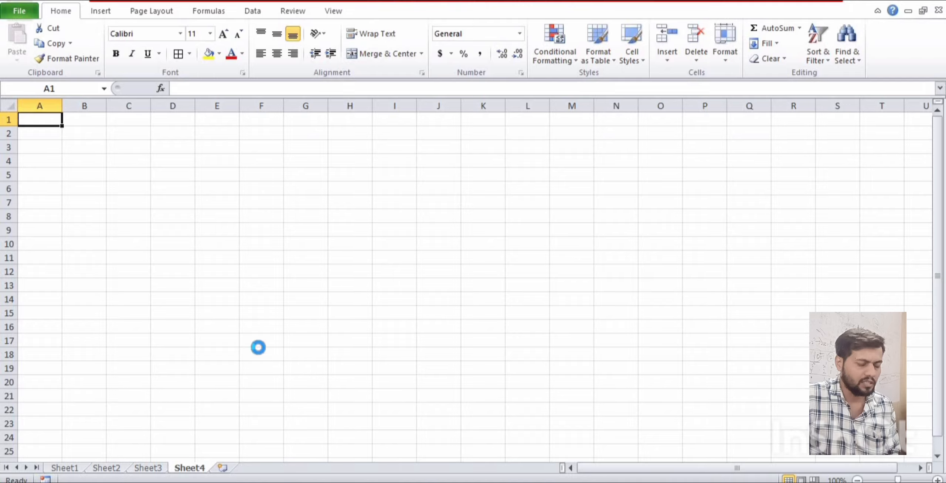
pyautogui.scroll(12, 258, 348)
pyautogui.click(306, 210)
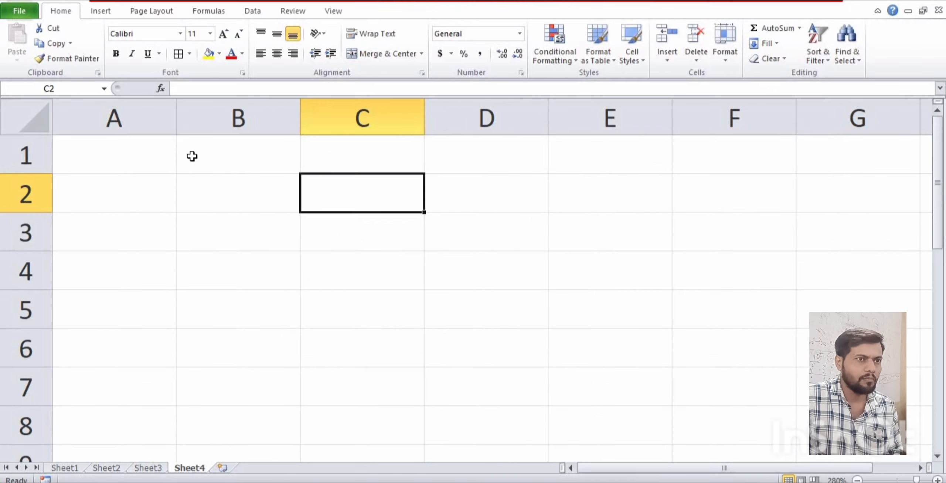
# Step: Start a new conditional formatting rule for cells A1:A5, using the rule type "Format only cells that contain"
pyautogui.click(155, 152)
pyautogui.moveTo(144, 216); pyautogui.dragTo(170, 297)
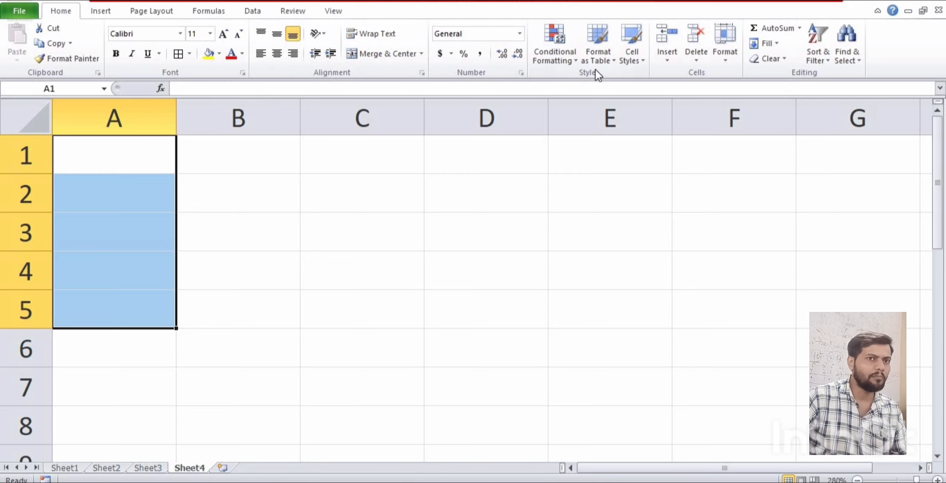
pyautogui.click(555, 49)
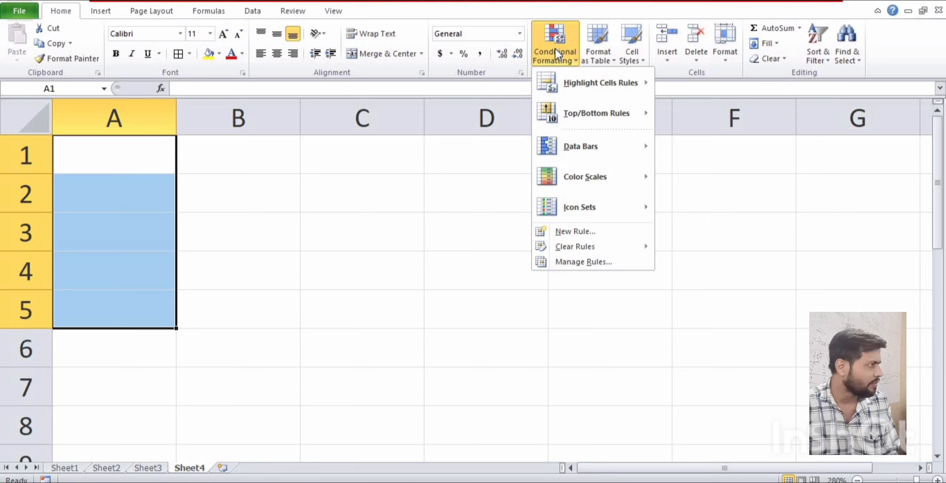
pyautogui.click(603, 235)
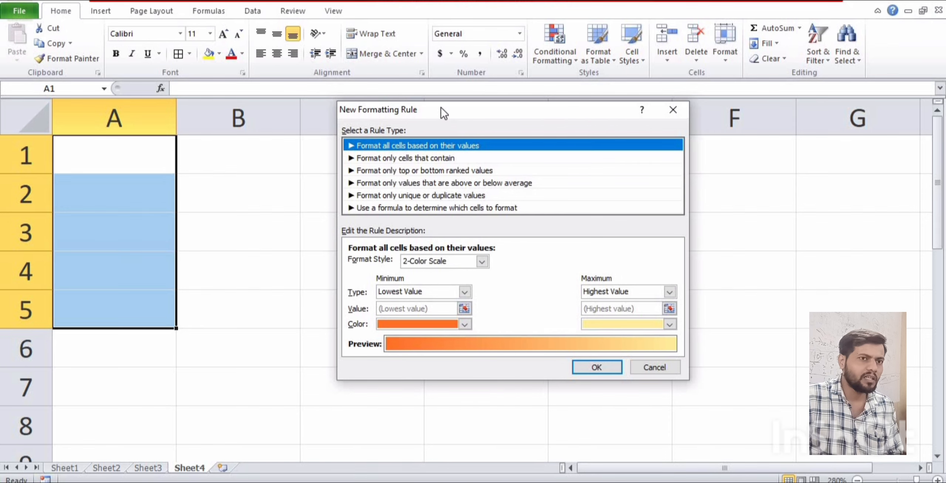
pyautogui.moveTo(440, 108); pyautogui.dragTo(383, 97)
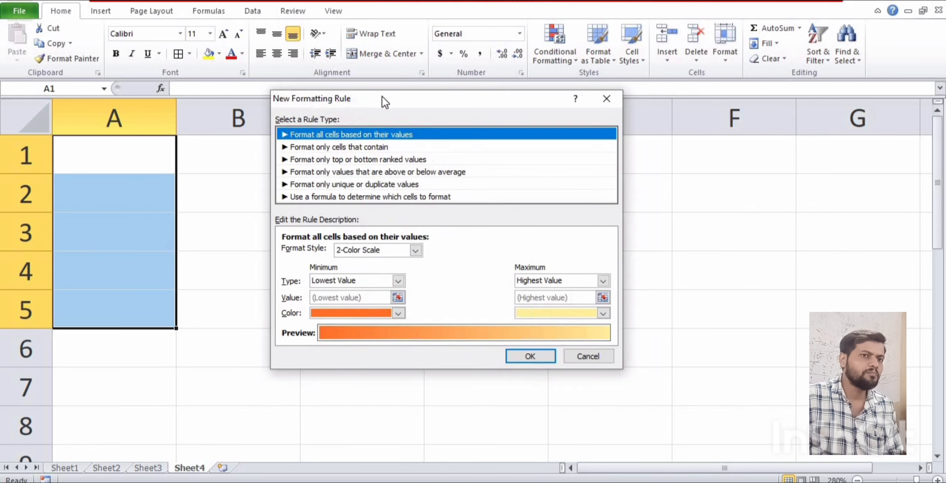
pyautogui.click(328, 147)
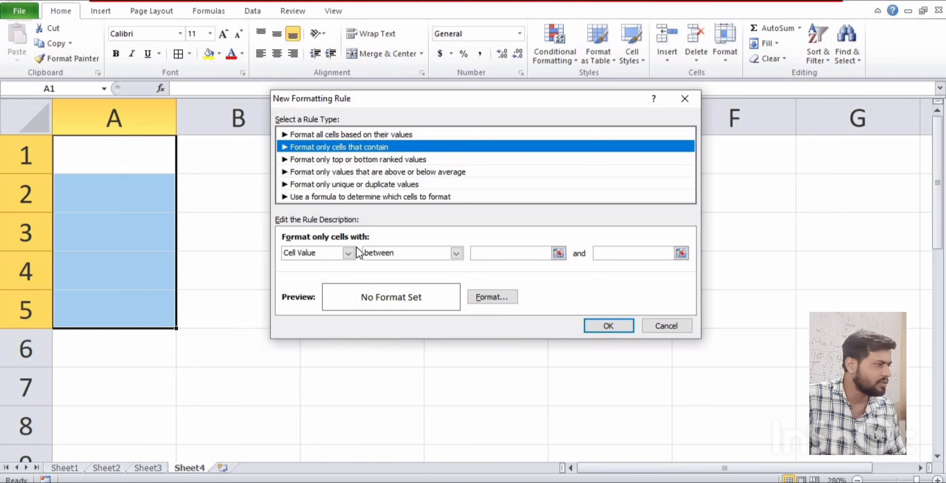
# Step: Set the rule's condition to Cell Value between 20 and 50
pyautogui.click(349, 256)
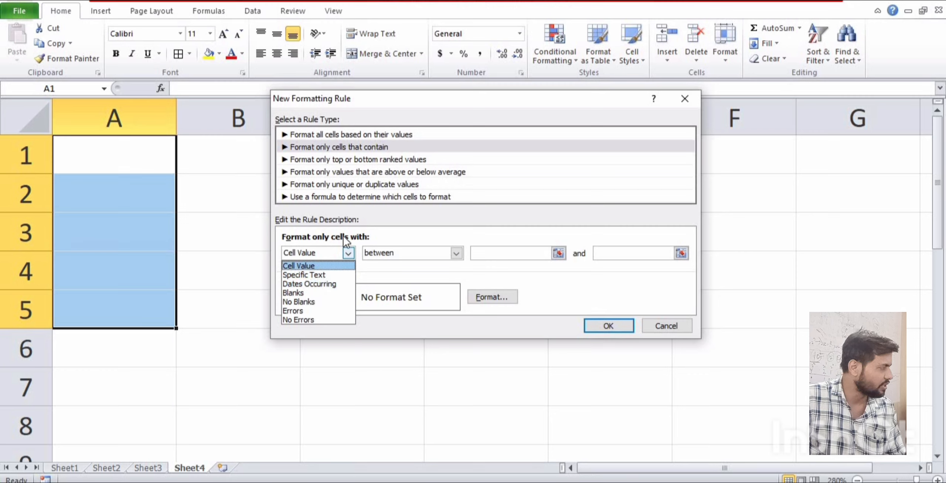
pyautogui.click(318, 265)
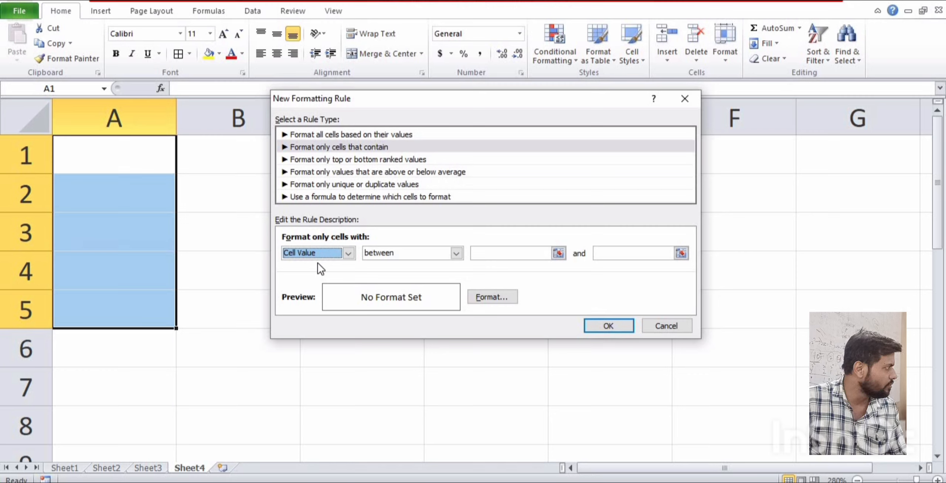
pyautogui.click(406, 253)
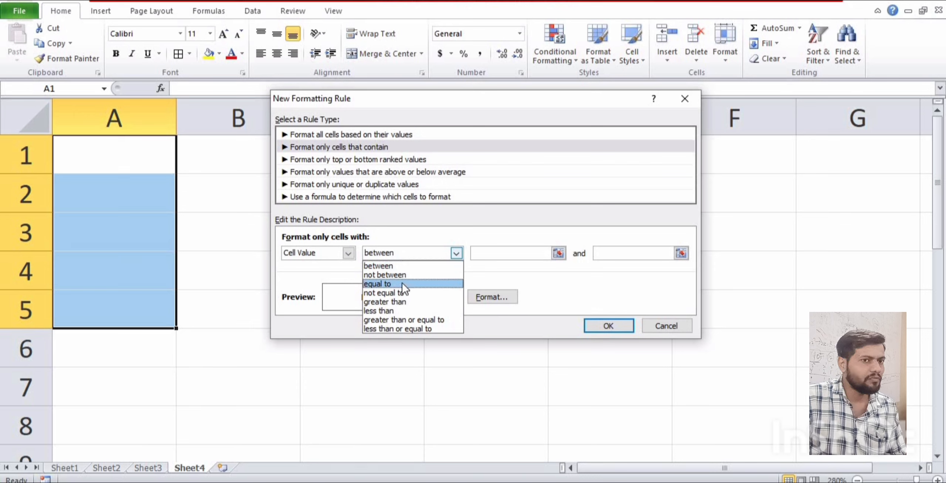
pyautogui.click(502, 253)
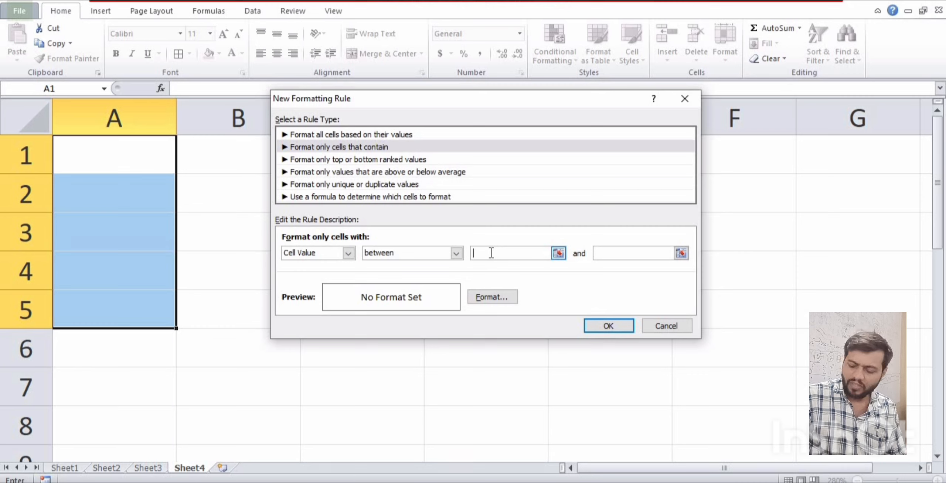
pyautogui.write('20')
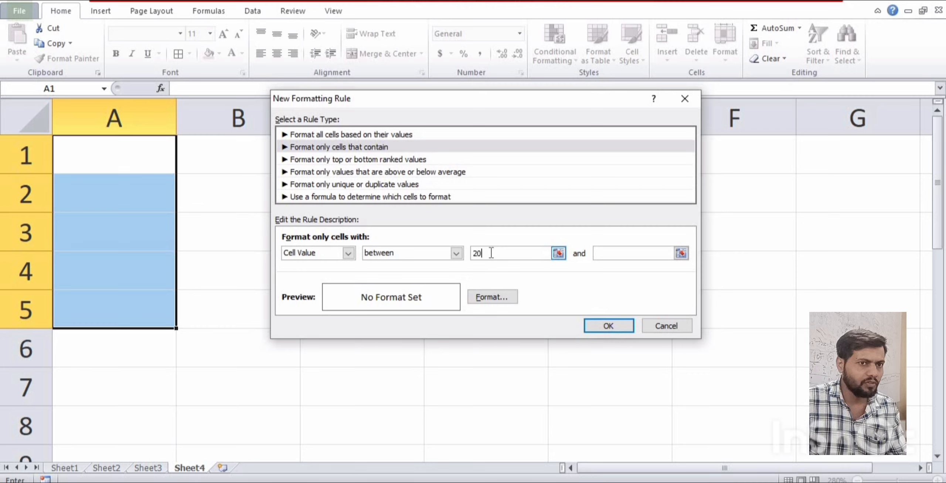
pyautogui.click(634, 255)
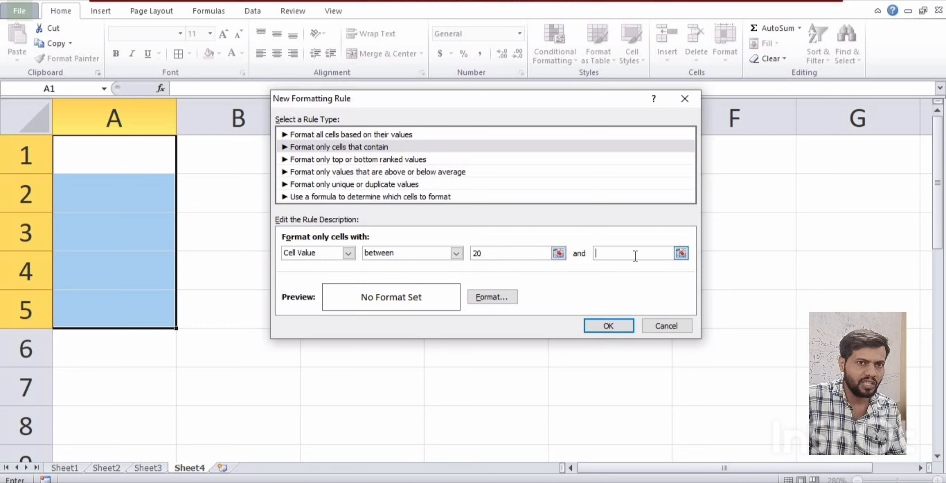
pyautogui.write('50')
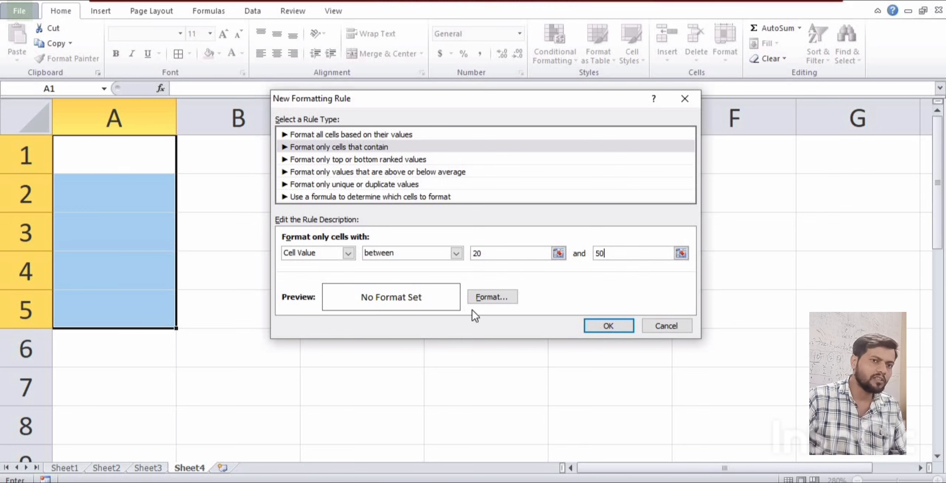
# Step: Open the rule's format settings and review the available number, font, border and fill options
pyautogui.click(491, 303)
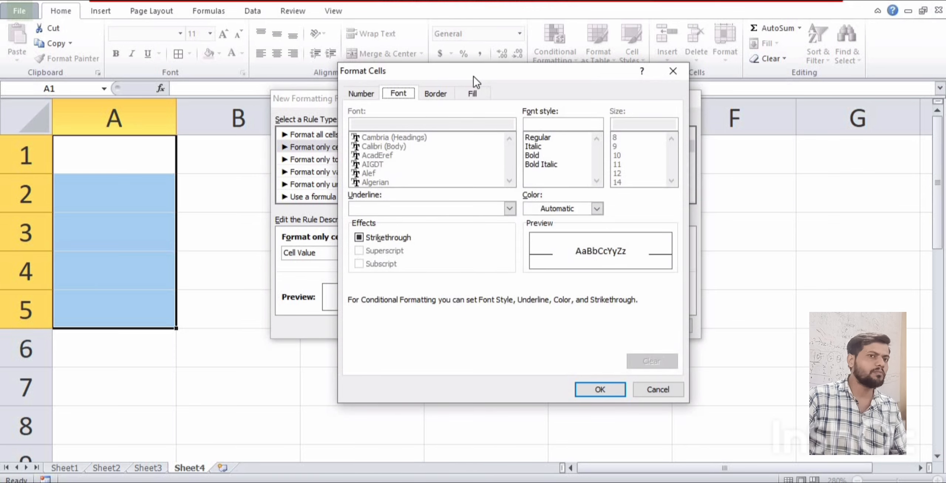
pyautogui.moveTo(474, 76); pyautogui.dragTo(417, 76)
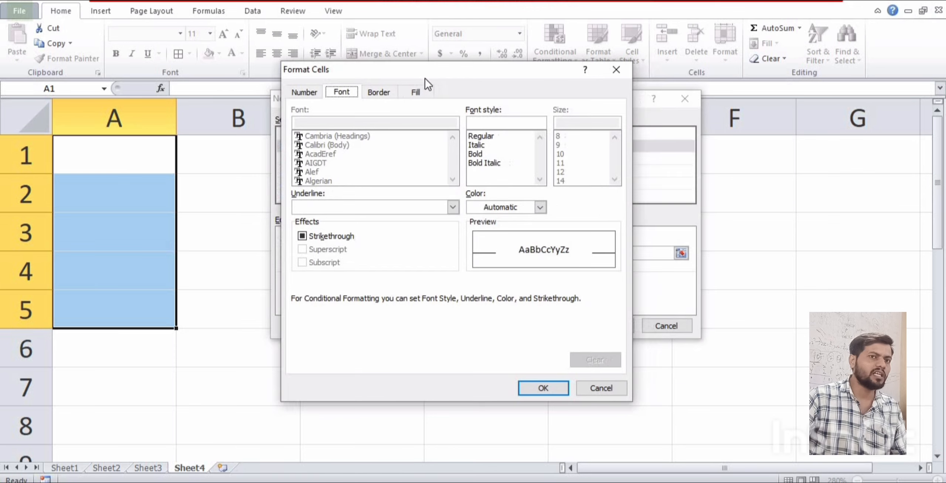
pyautogui.click(317, 92)
pyautogui.click(340, 93)
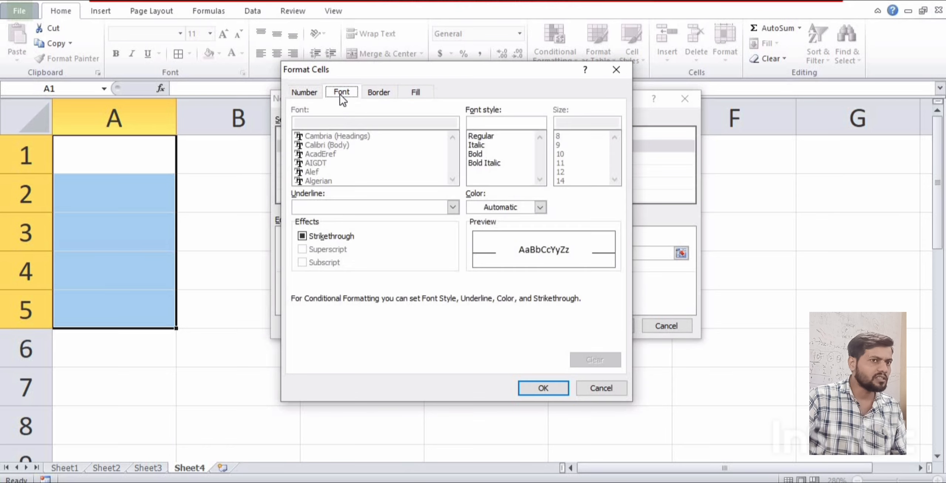
pyautogui.click(312, 95)
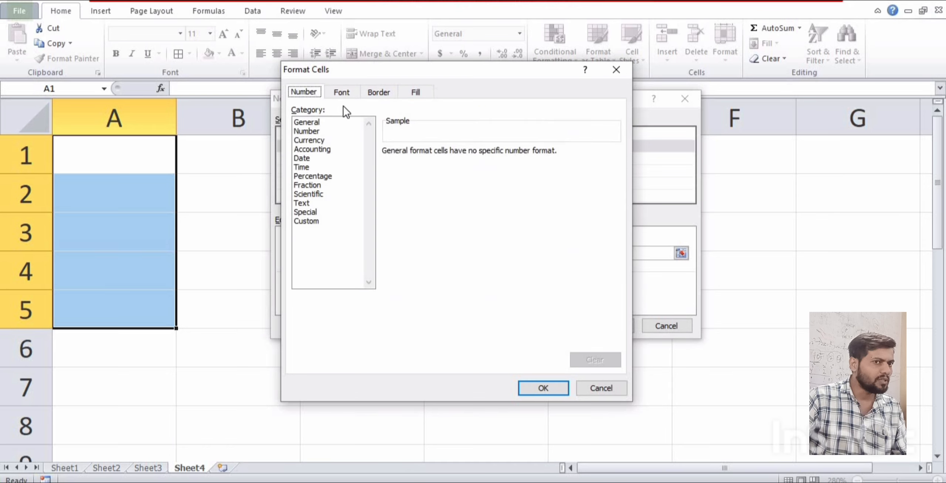
pyautogui.click(343, 93)
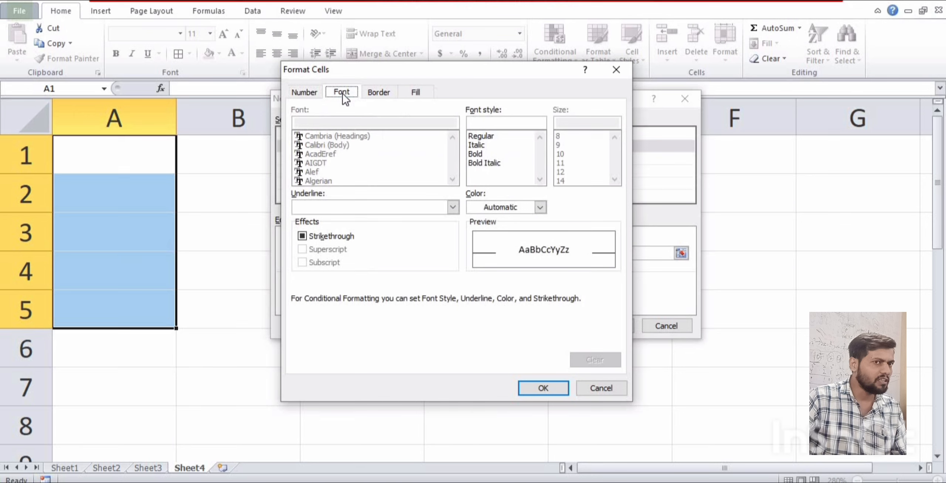
pyautogui.click(374, 93)
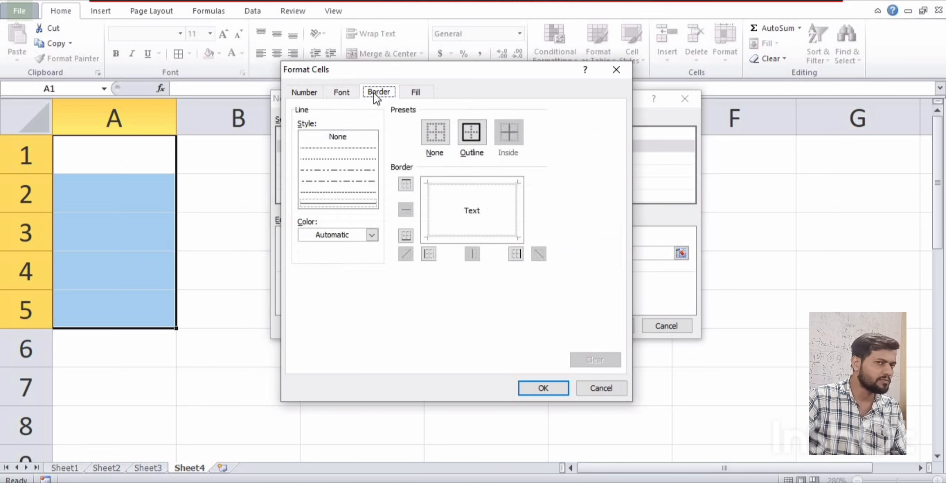
pyautogui.click(424, 93)
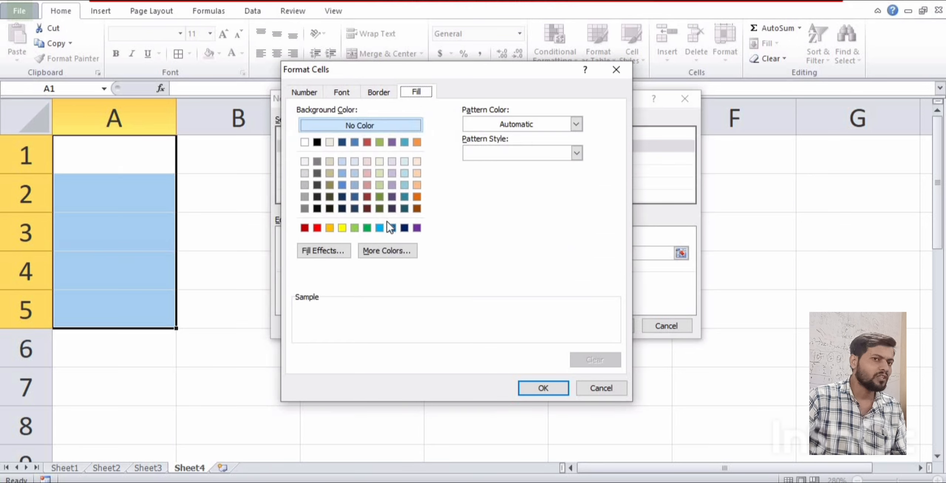
# Step: Format matching cells with a dark purple fill and bold white font, and create the rule for A1:A5
pyautogui.click(421, 231)
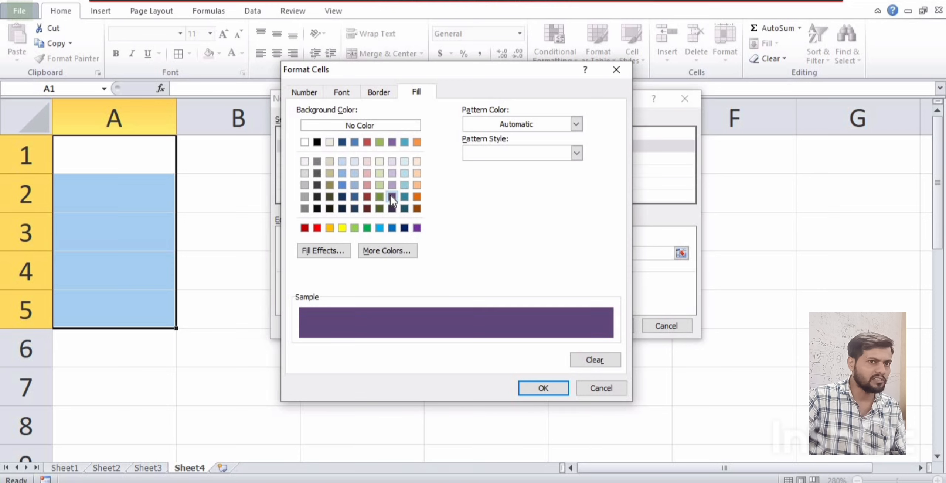
pyautogui.click(341, 93)
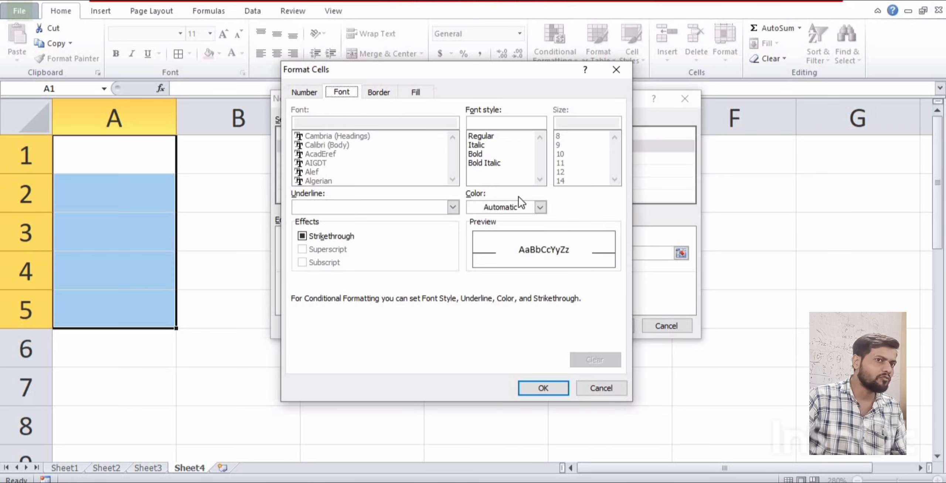
pyautogui.click(536, 206)
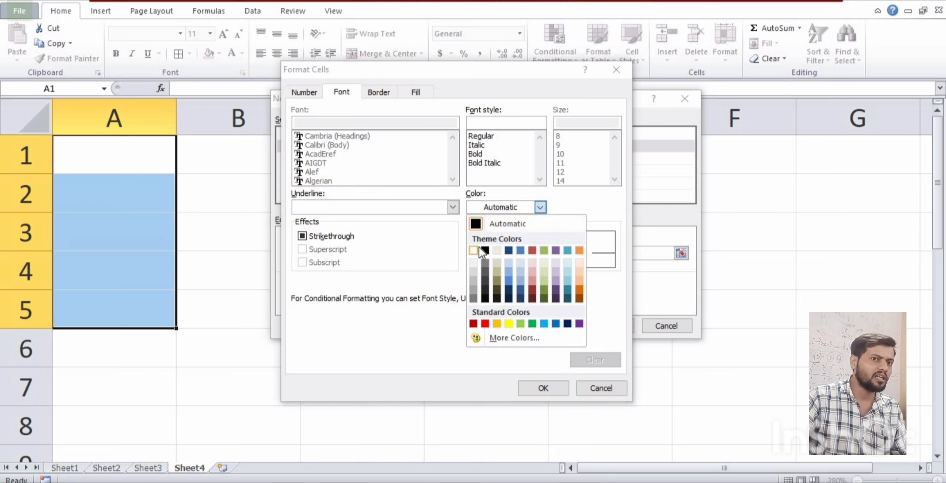
pyautogui.click(476, 250)
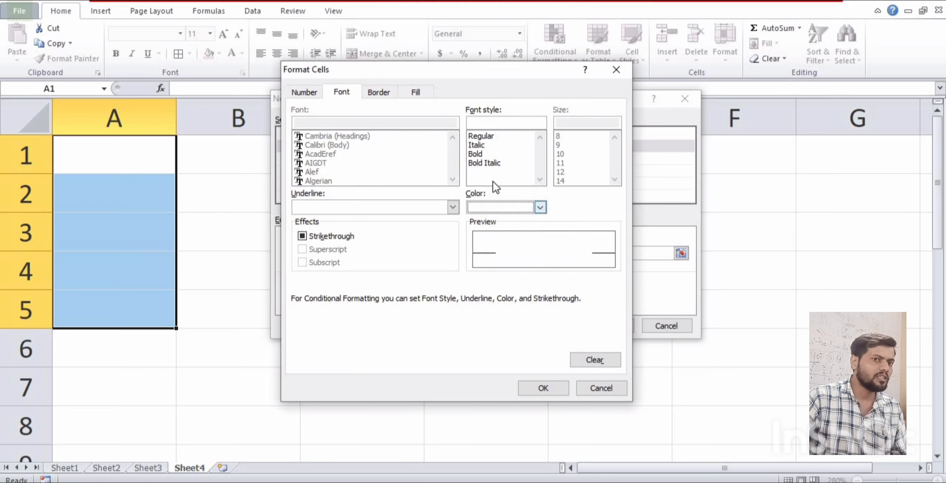
pyautogui.click(474, 154)
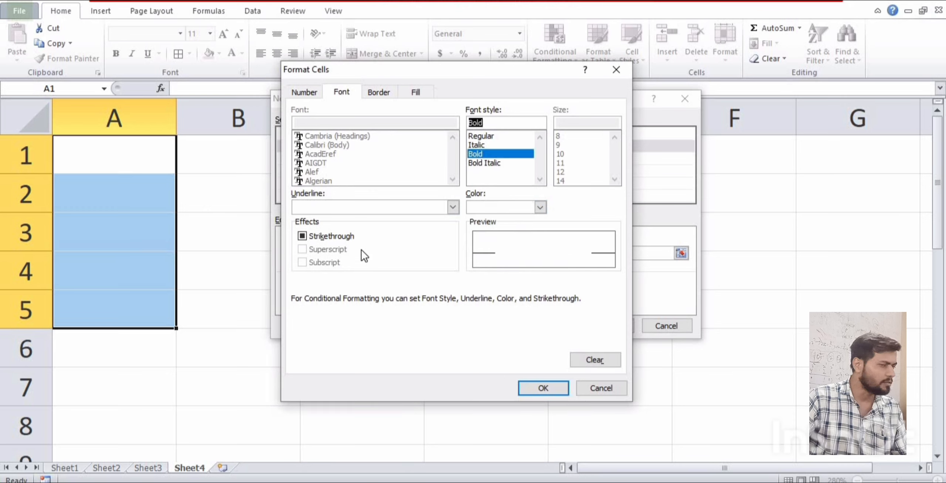
pyautogui.click(555, 387)
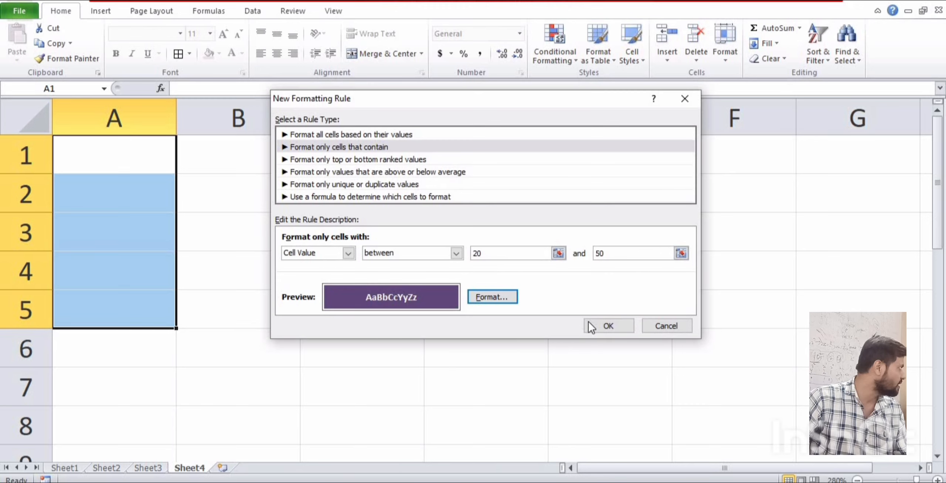
pyautogui.click(625, 324)
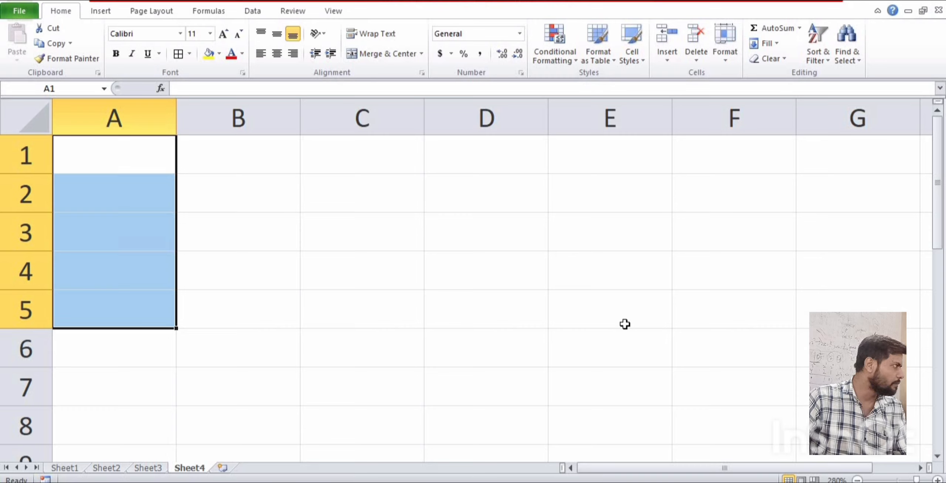
# Step: Enter the test values 20, 50, 45 and 19 in cells A1 to A4
pyautogui.click(118, 163)
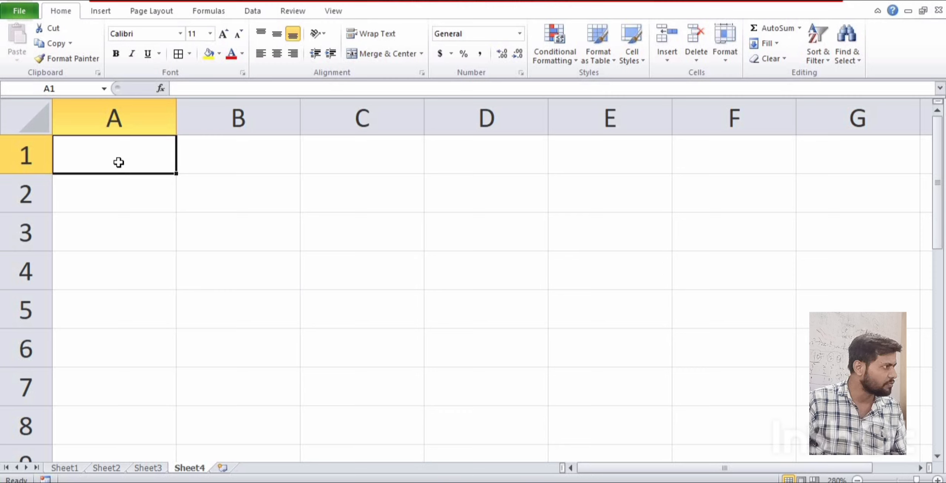
pyautogui.write('20')
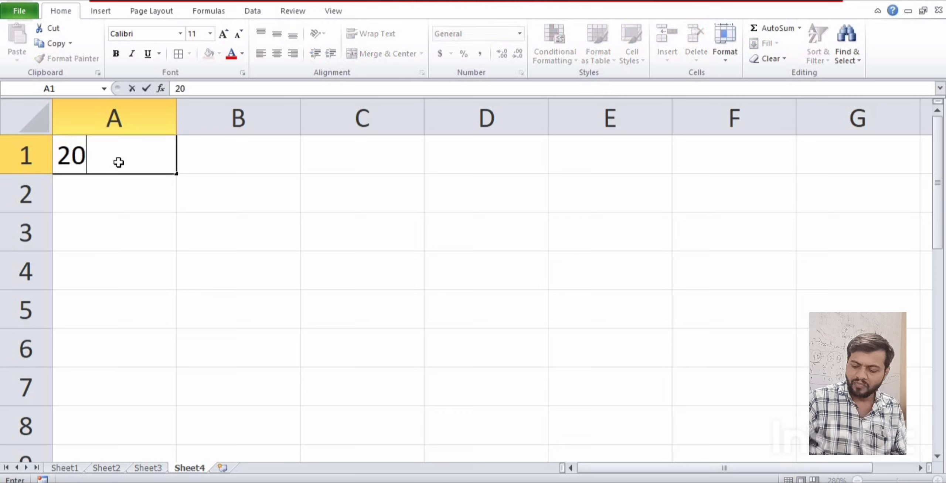
pyautogui.press('Return')
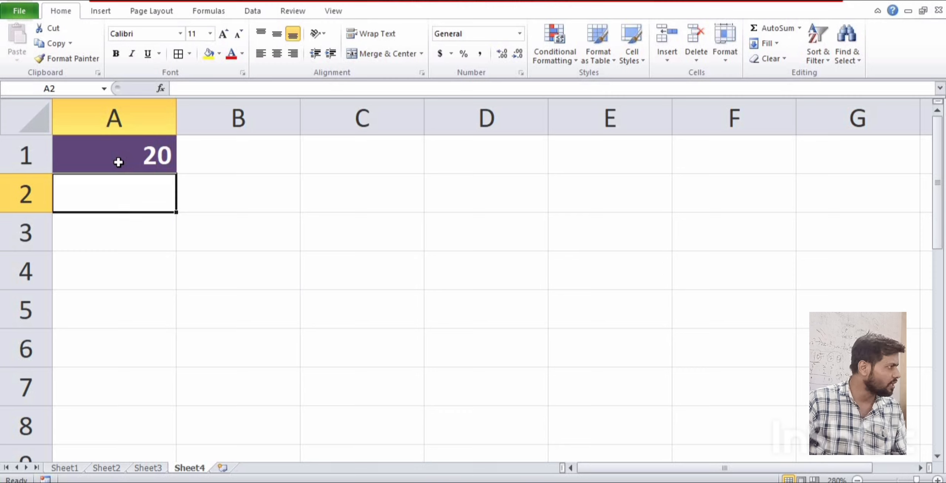
pyautogui.write('50')
pyautogui.press('Return')
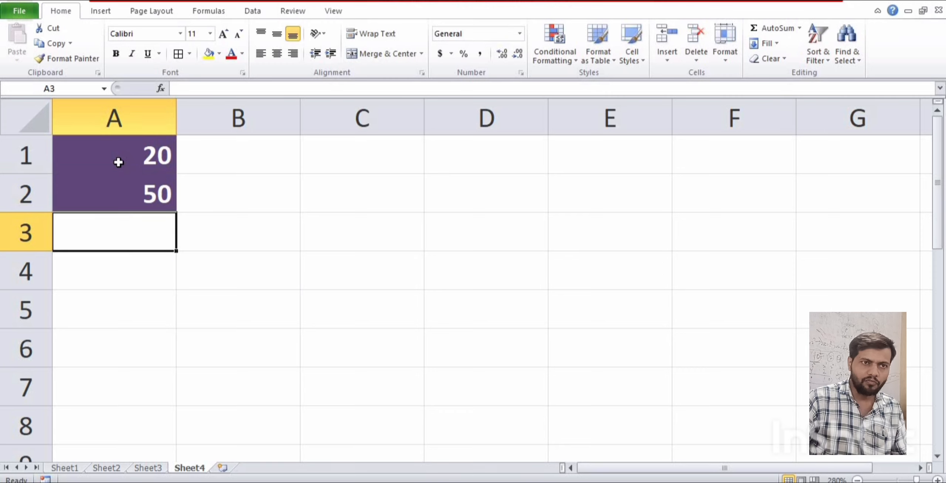
pyautogui.write('45')
pyautogui.press('Return')
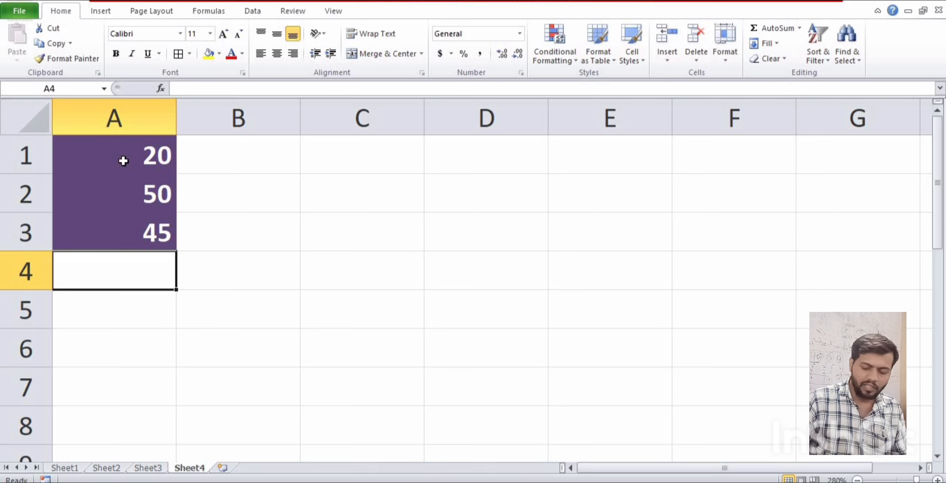
pyautogui.write('19')
pyautogui.press('Return')
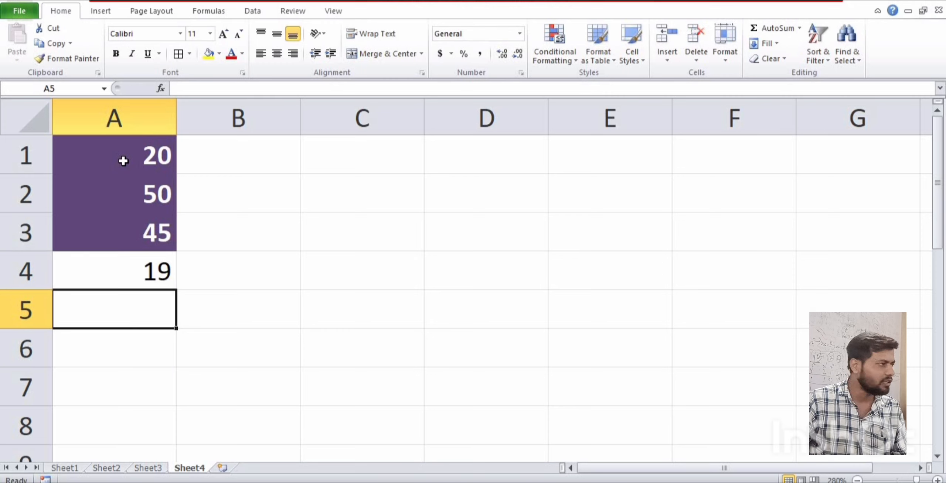
# Step: Change the value in cell A2 to 55 to test a number outside the rule's range
pyautogui.press('Up')
pyautogui.press('Up')
pyautogui.press('Up')
pyautogui.write('55')
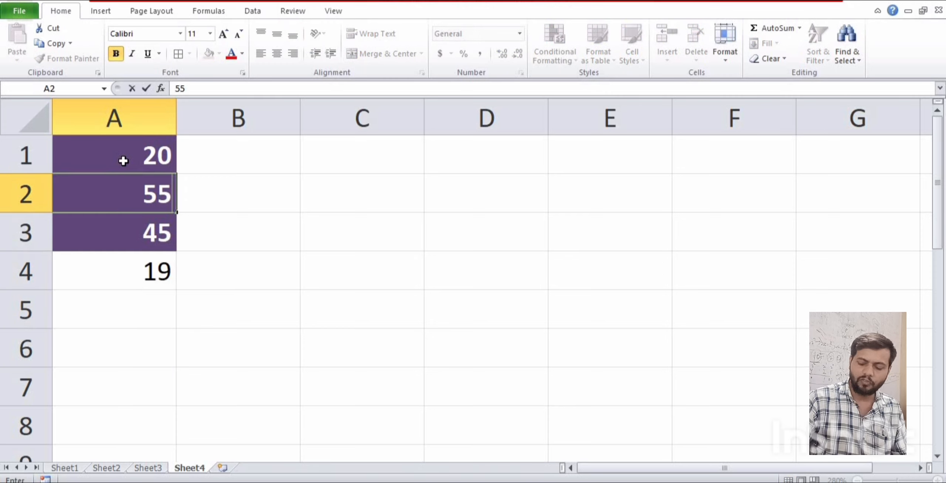
pyautogui.press('Return')
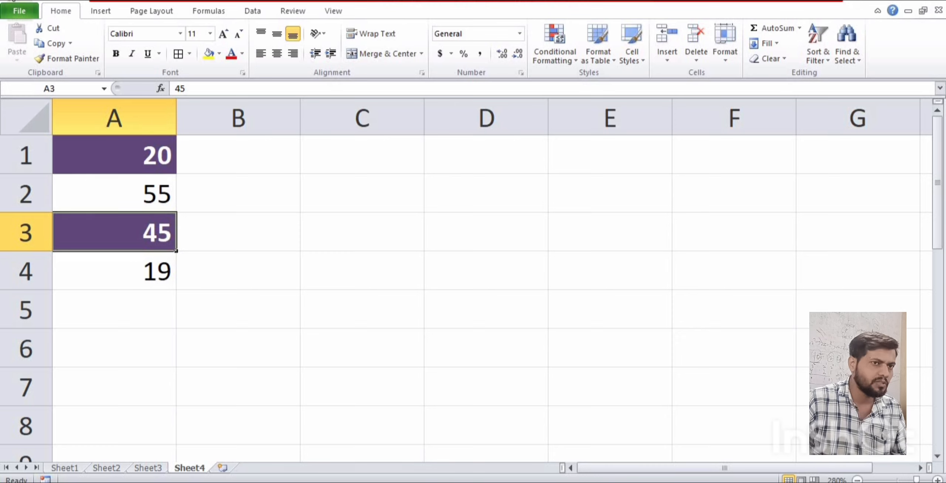
# Step: Start a new conditional formatting rule for cells C1:C5, using the rule type "Format only cells that contain"
pyautogui.moveTo(364, 154); pyautogui.dragTo(344, 295)
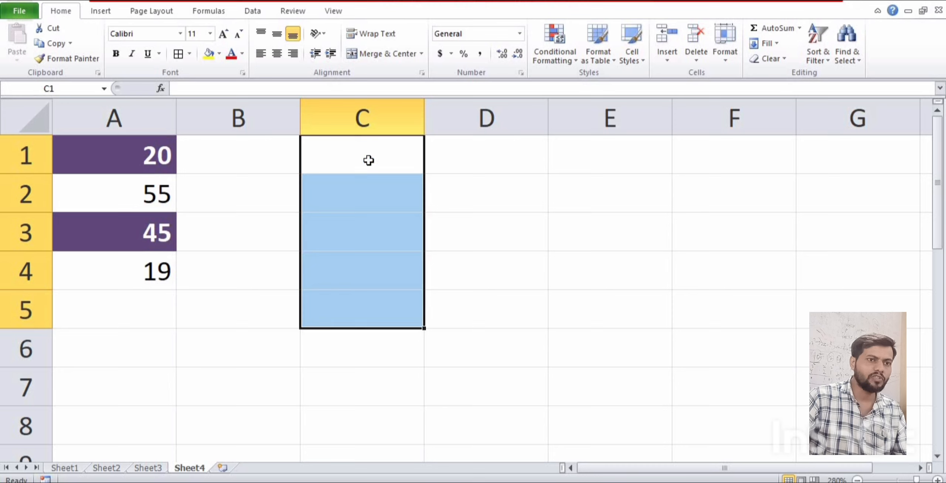
pyautogui.click(560, 48)
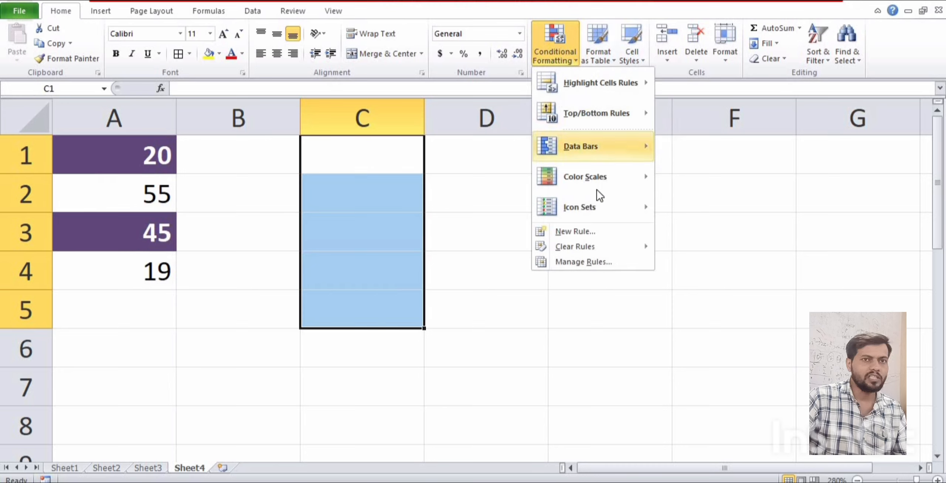
pyautogui.click(587, 234)
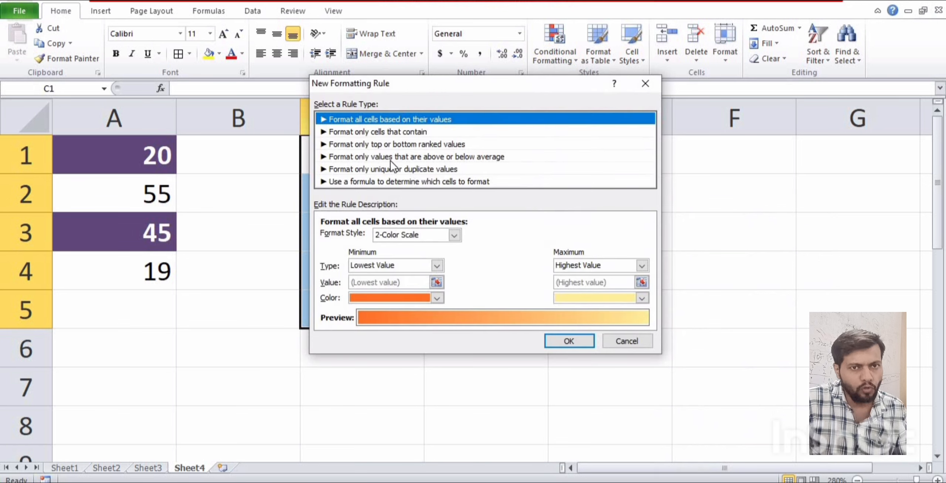
pyautogui.click(365, 132)
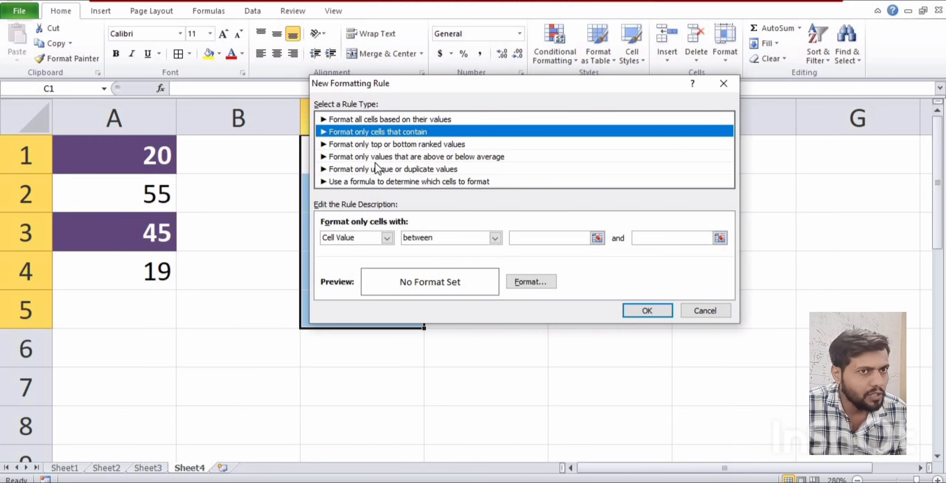
# Step: Set the rule's condition to Specific Text containing "car"
pyautogui.click(438, 237)
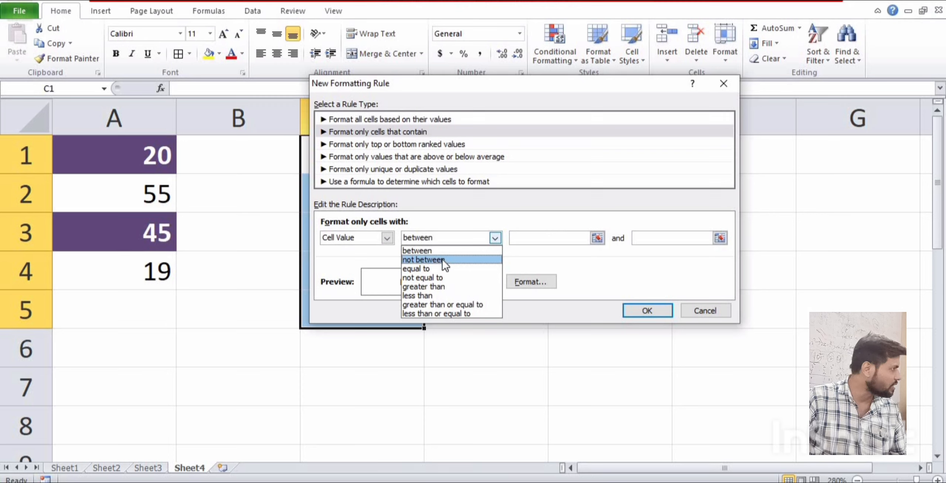
pyautogui.click(388, 238)
pyautogui.click(387, 238)
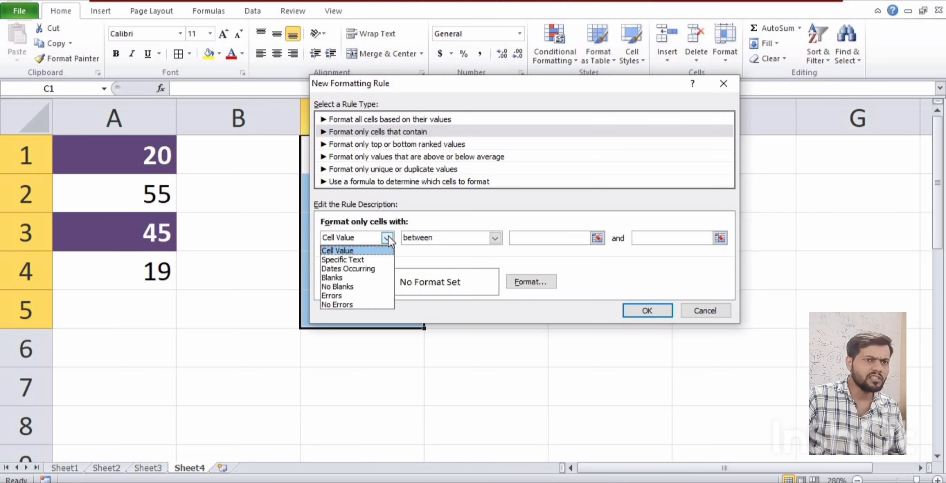
pyautogui.click(369, 259)
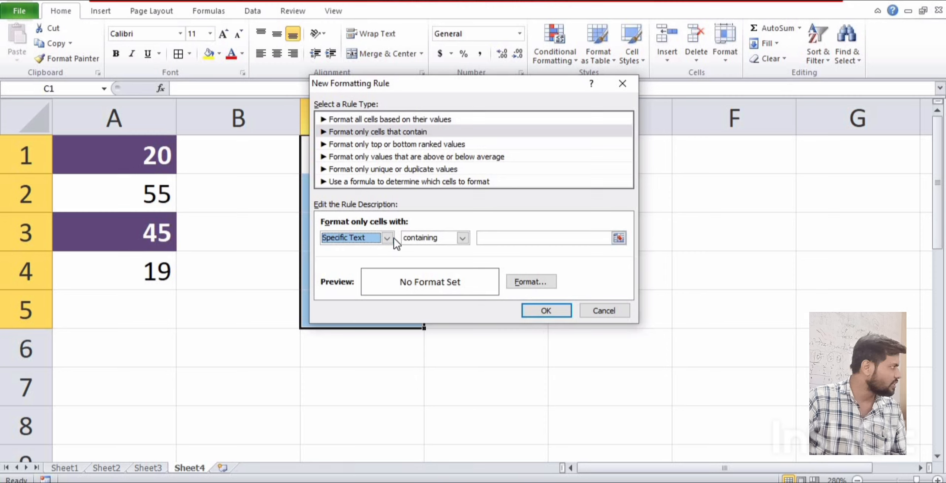
pyautogui.click(464, 240)
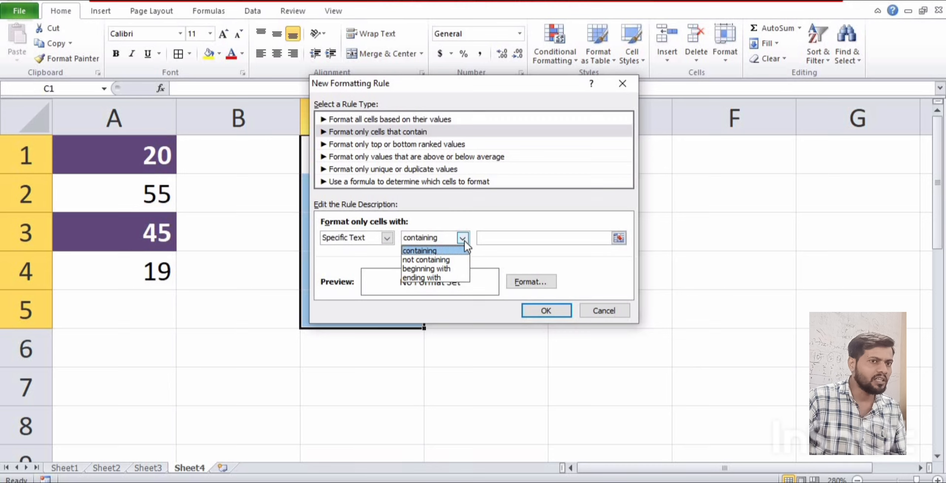
pyautogui.click(448, 252)
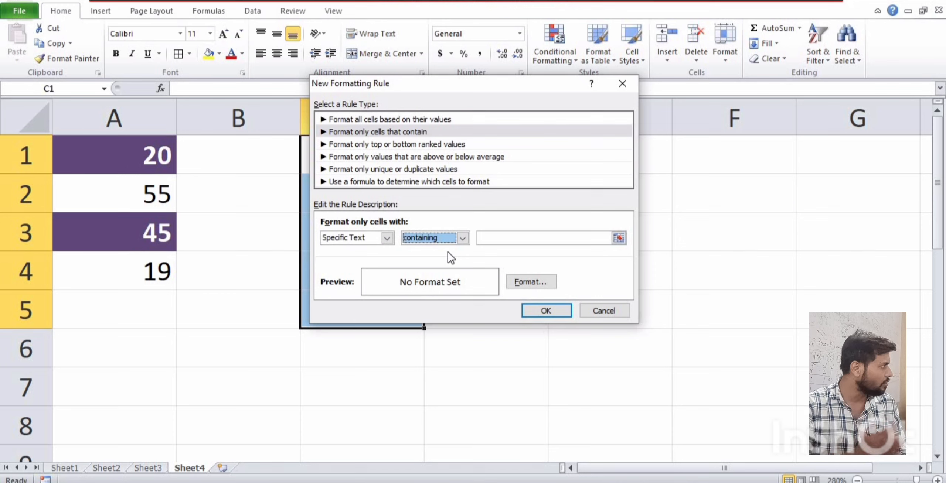
pyautogui.click(497, 237)
pyautogui.write('car')
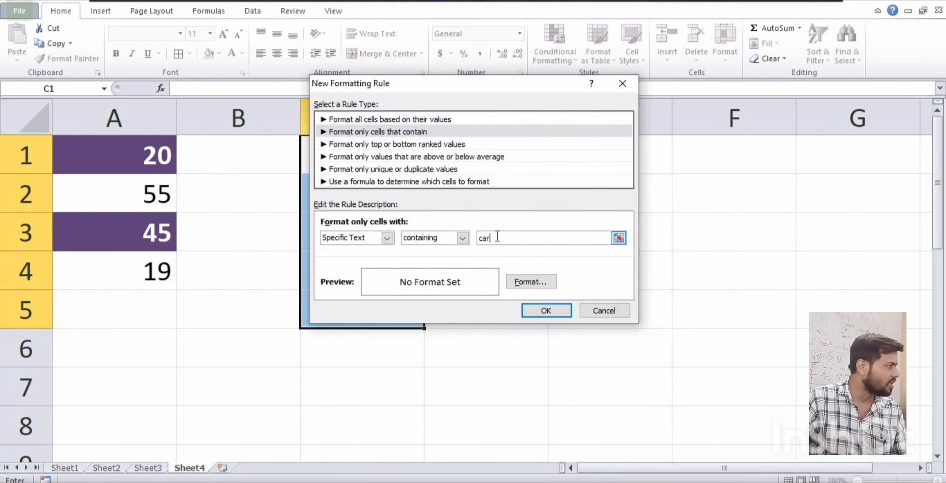
# Step: Format matching cells with a bold italic yellow font and dark green fill, and create the rule for C1:C5
pyautogui.click(543, 280)
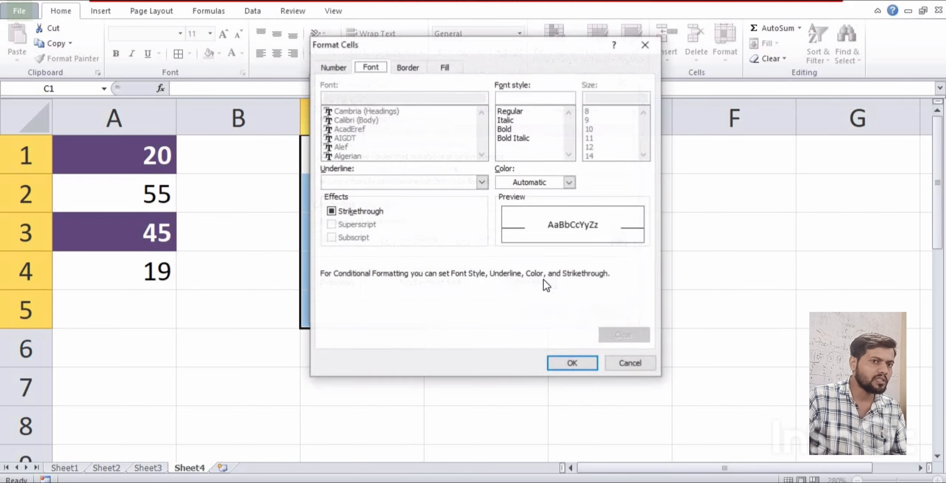
pyautogui.click(522, 140)
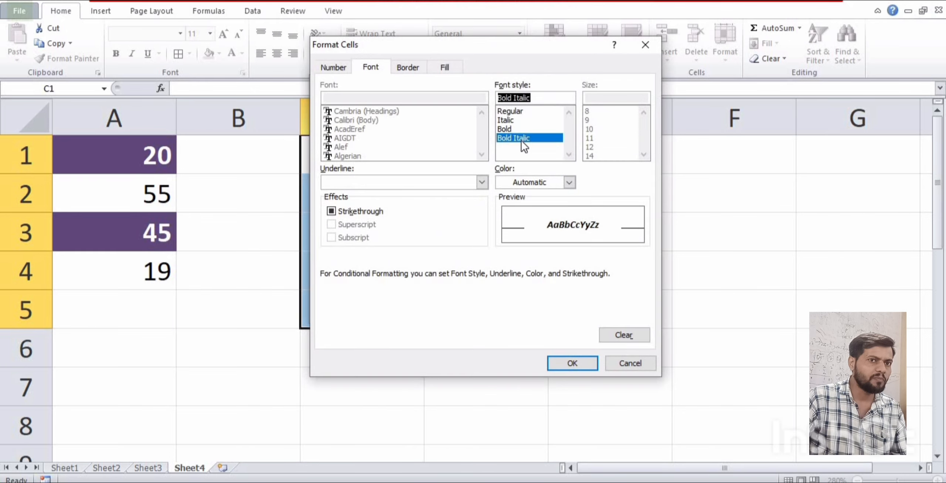
pyautogui.click(443, 66)
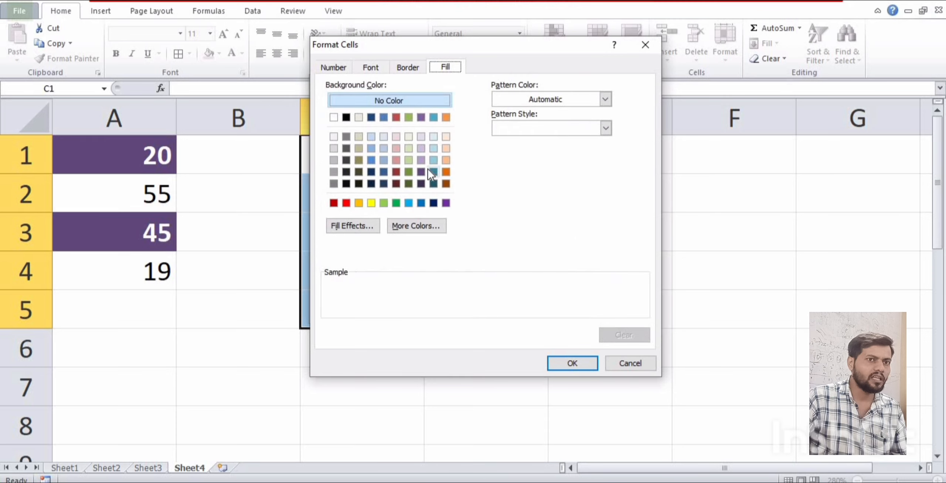
pyautogui.click(410, 184)
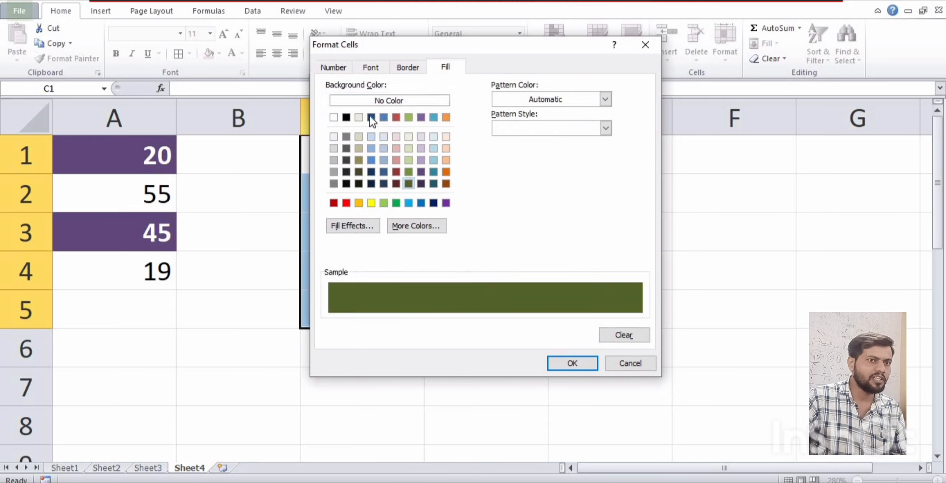
pyautogui.click(376, 72)
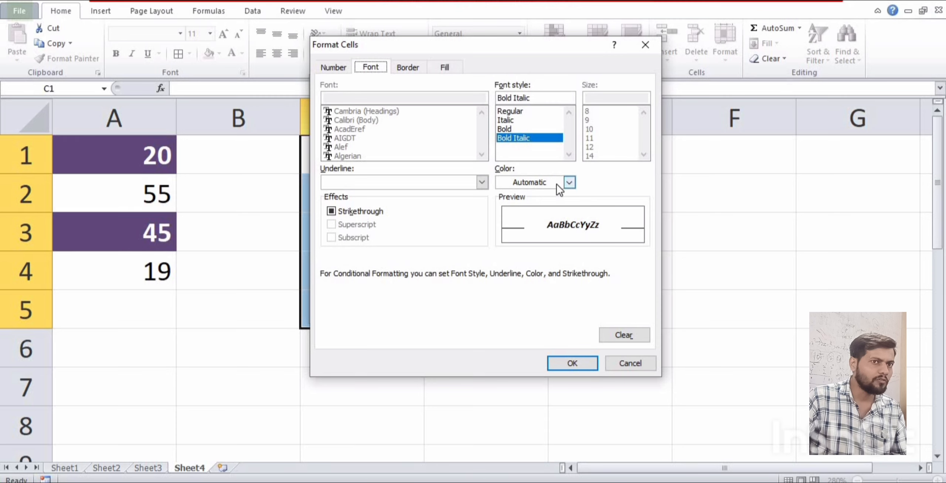
pyautogui.click(569, 182)
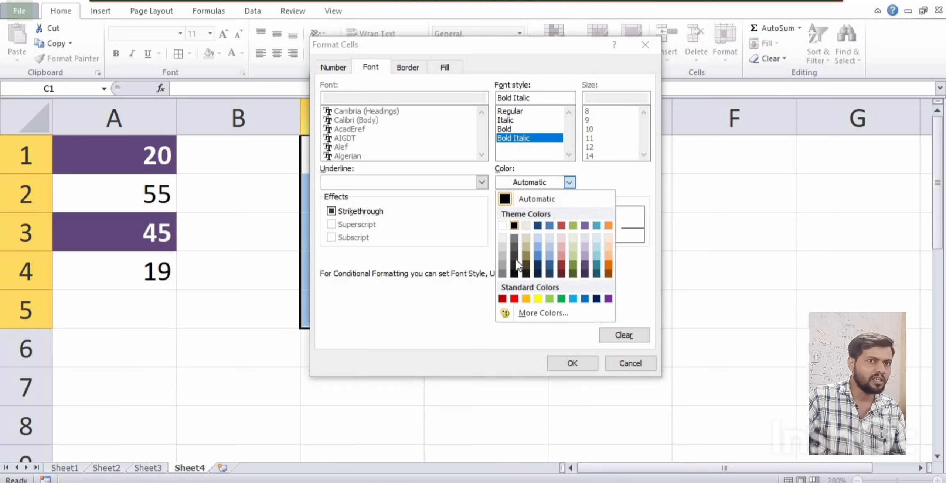
pyautogui.click(540, 297)
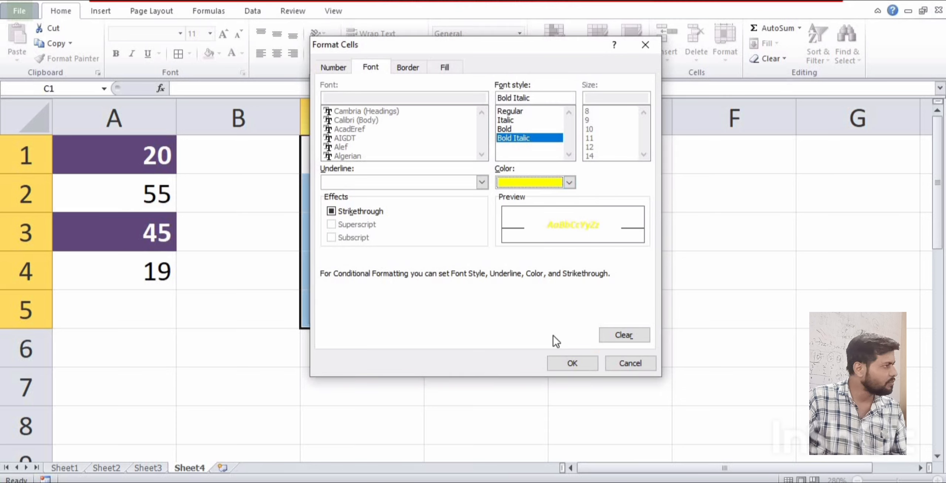
pyautogui.click(578, 365)
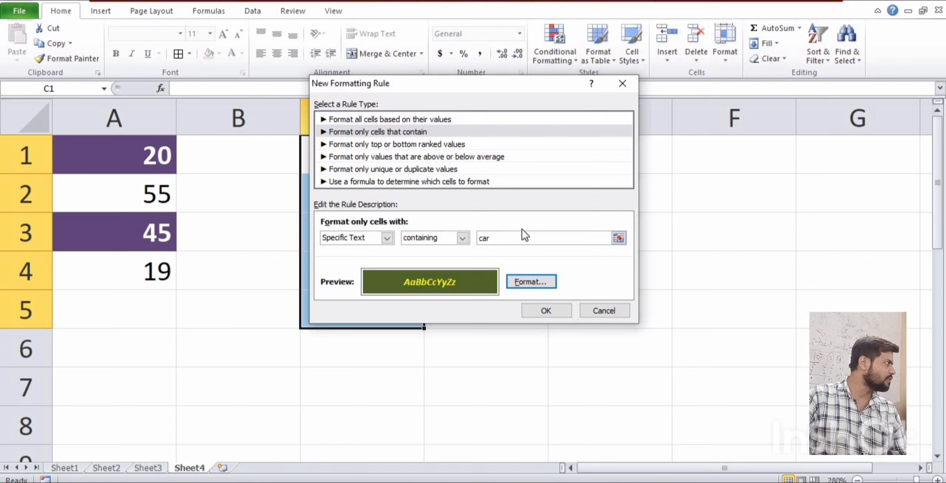
pyautogui.click(541, 306)
# Step: Enter the text "car" in cell C1 to test the text rule
pyautogui.click(351, 150)
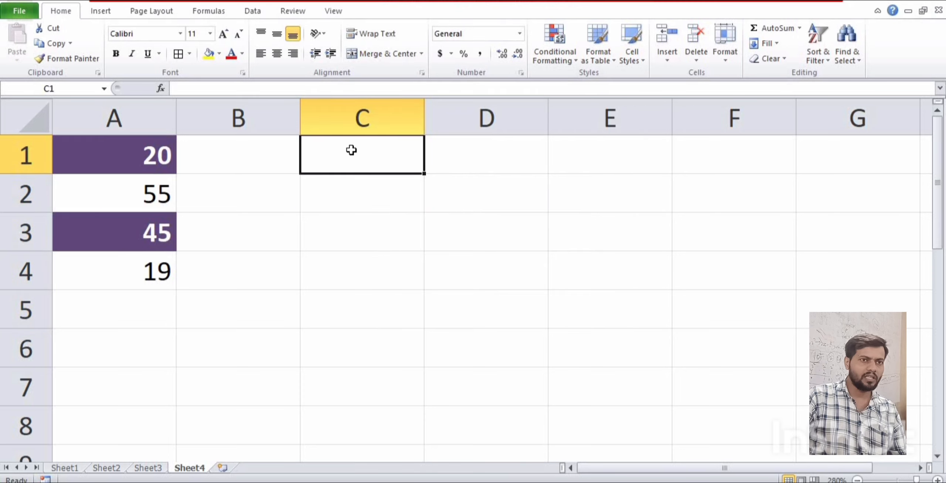
pyautogui.write('car')
pyautogui.press('Return')
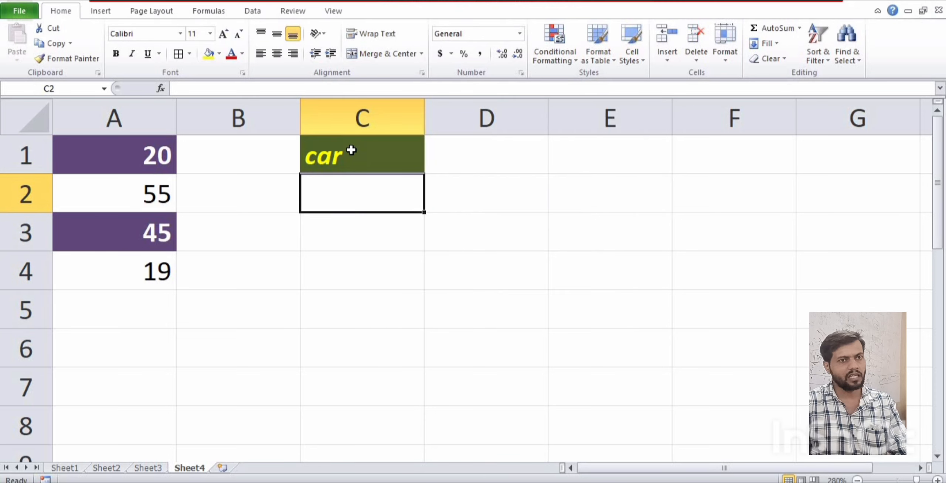
# Step: Test the text rule with more words by entering "carpenter" in cell C2 and "card" in cell C3
pyautogui.write('car')
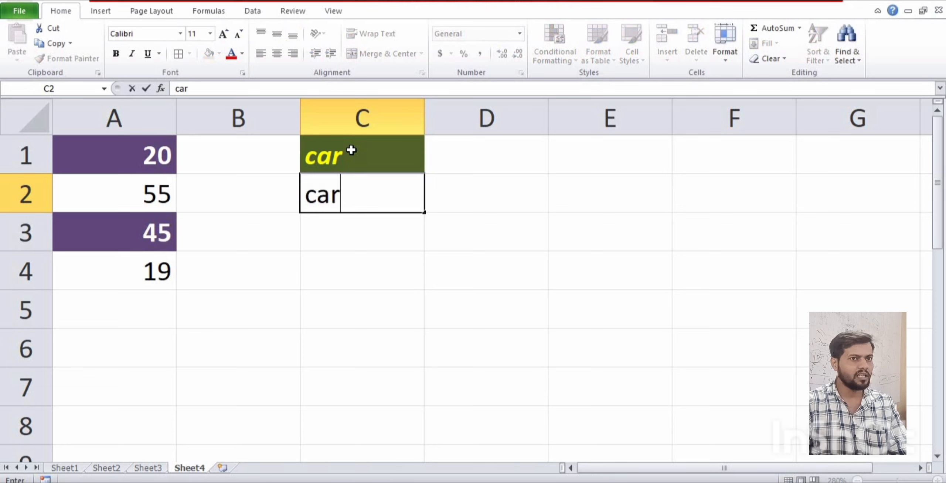
pyautogui.write('penter')
pyautogui.press('Return')
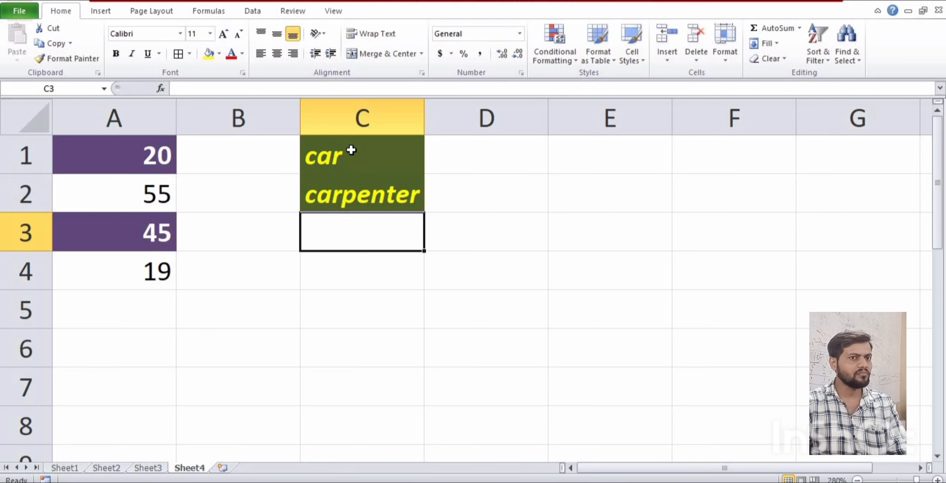
pyautogui.write('card')
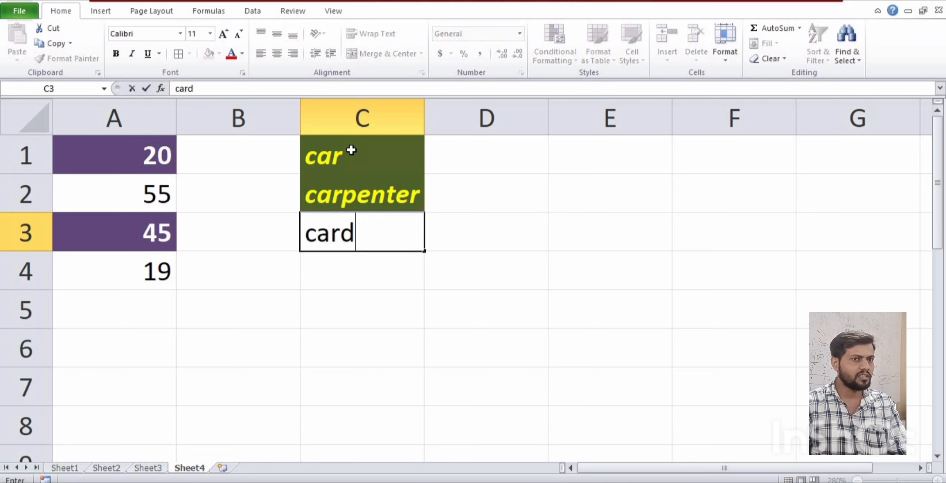
pyautogui.press('Return')
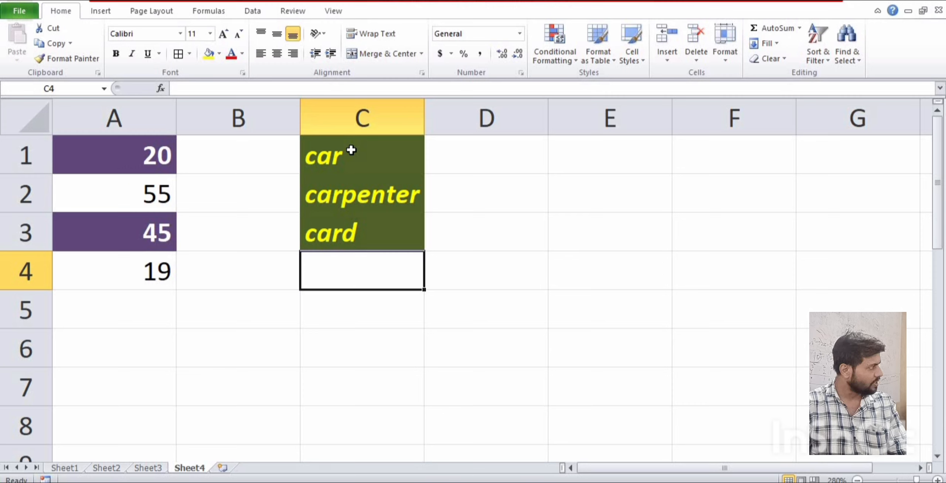
# Step: Replace the text in cell C2 with "bike" to test the rule on a word without "car"
pyautogui.press('Up')
pyautogui.press('Up')
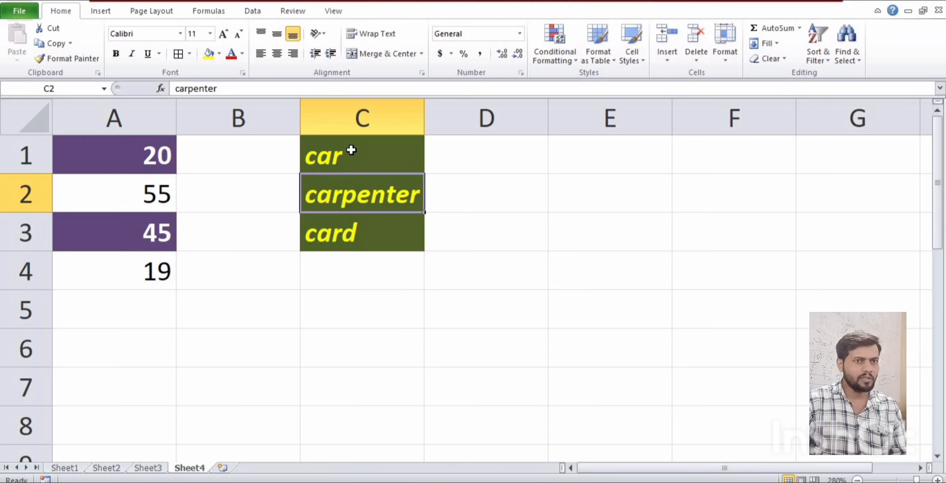
pyautogui.write('bike')
pyautogui.press('Return')
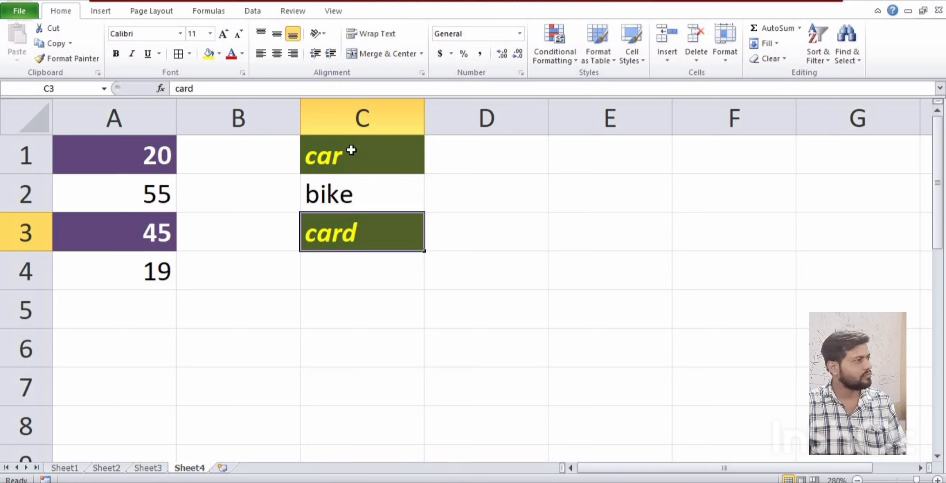